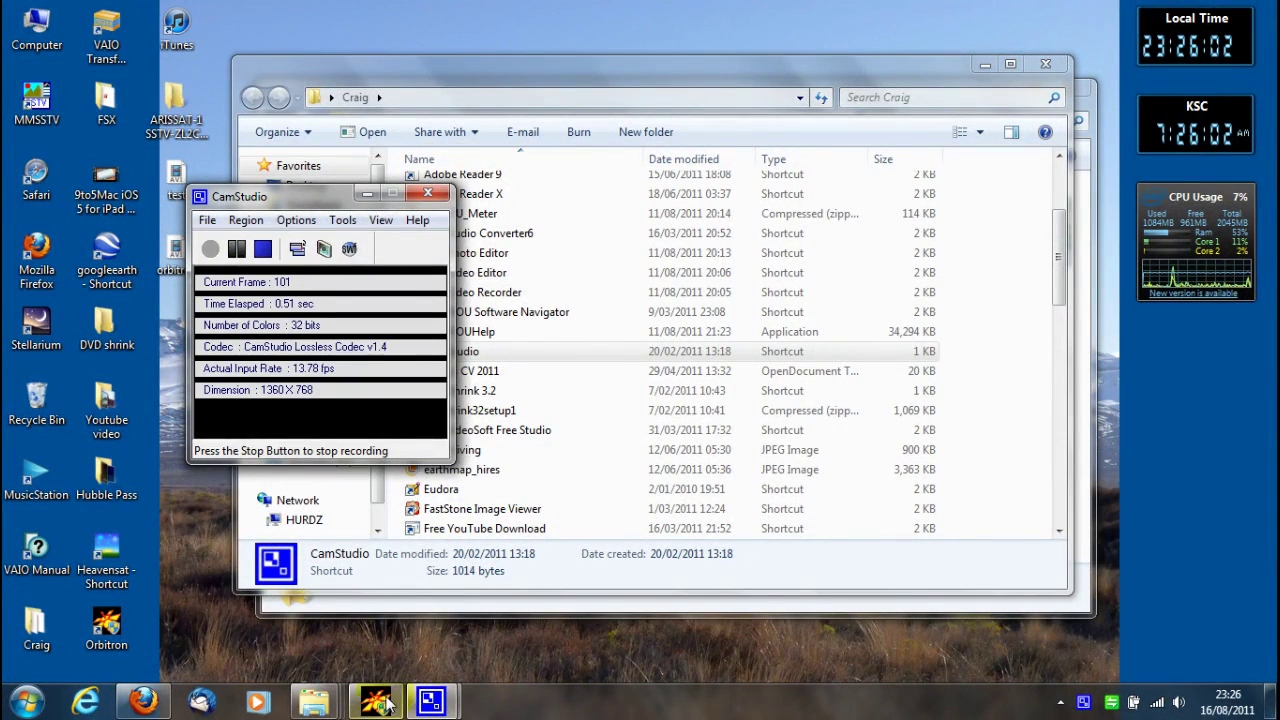
Bring the Orbitron world tracking map in front of the desktop and file window
left_click(383, 705)
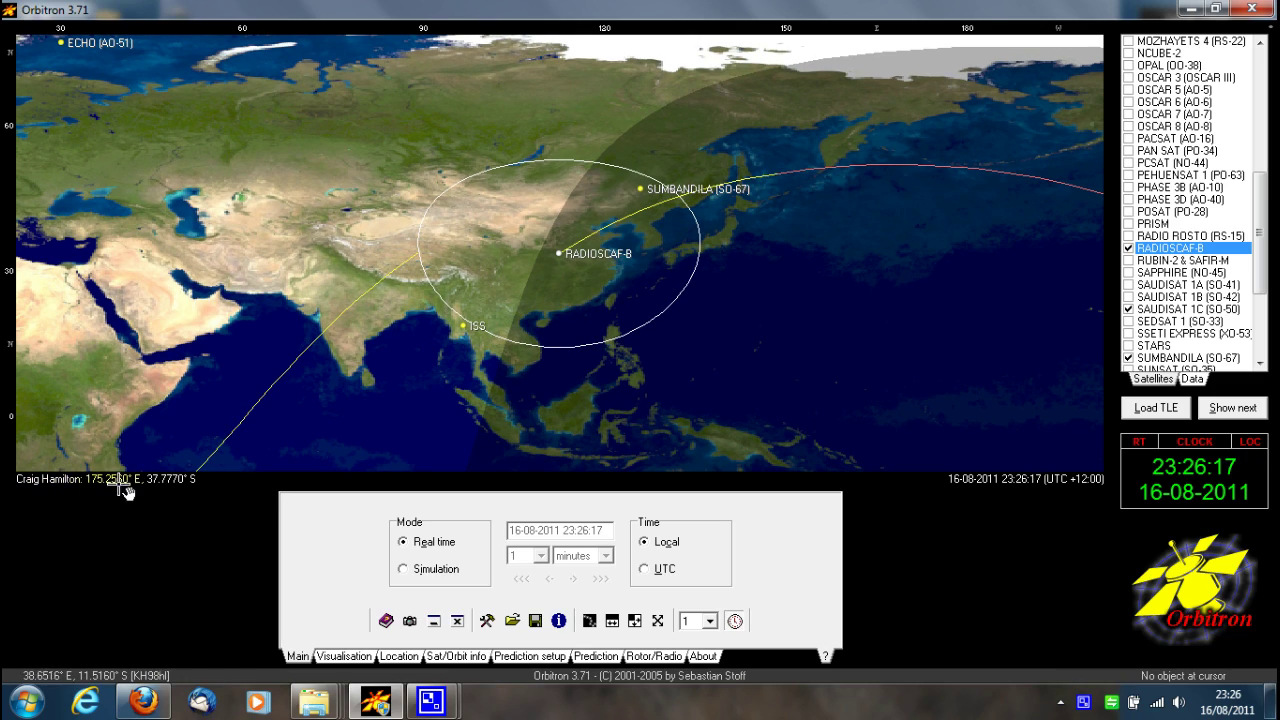
left_click(399, 656)
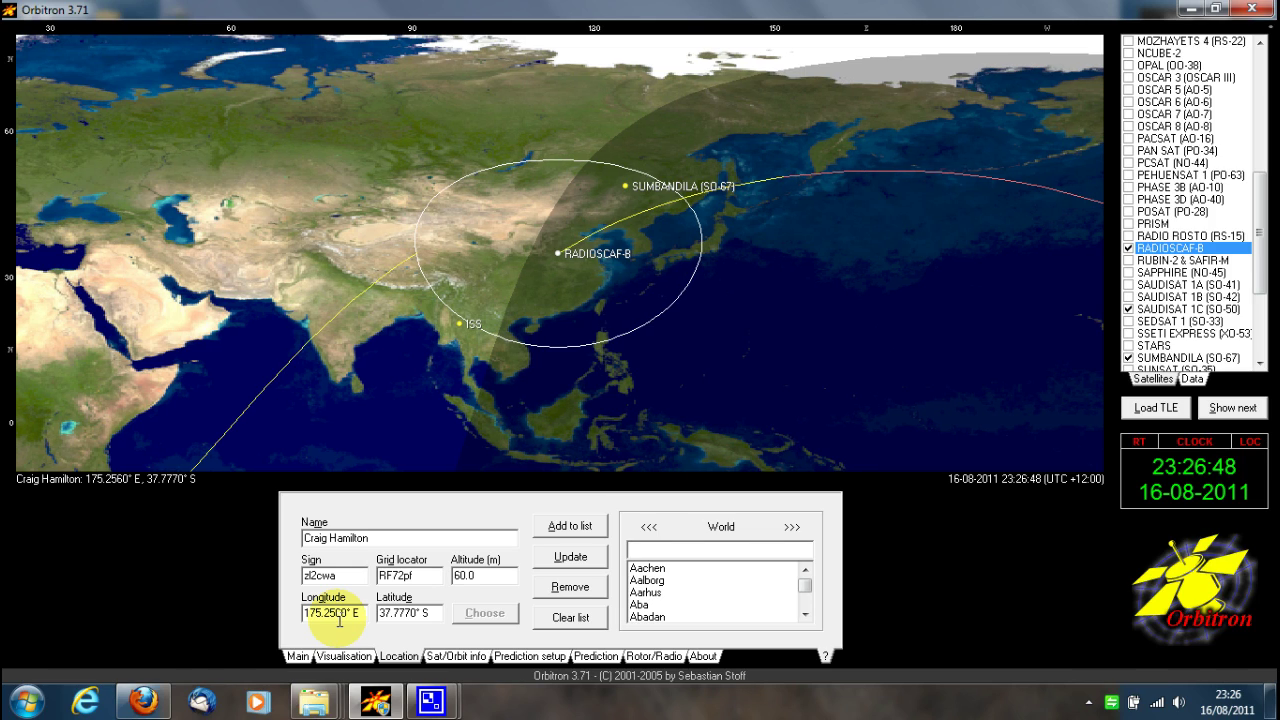
left_click(305, 657)
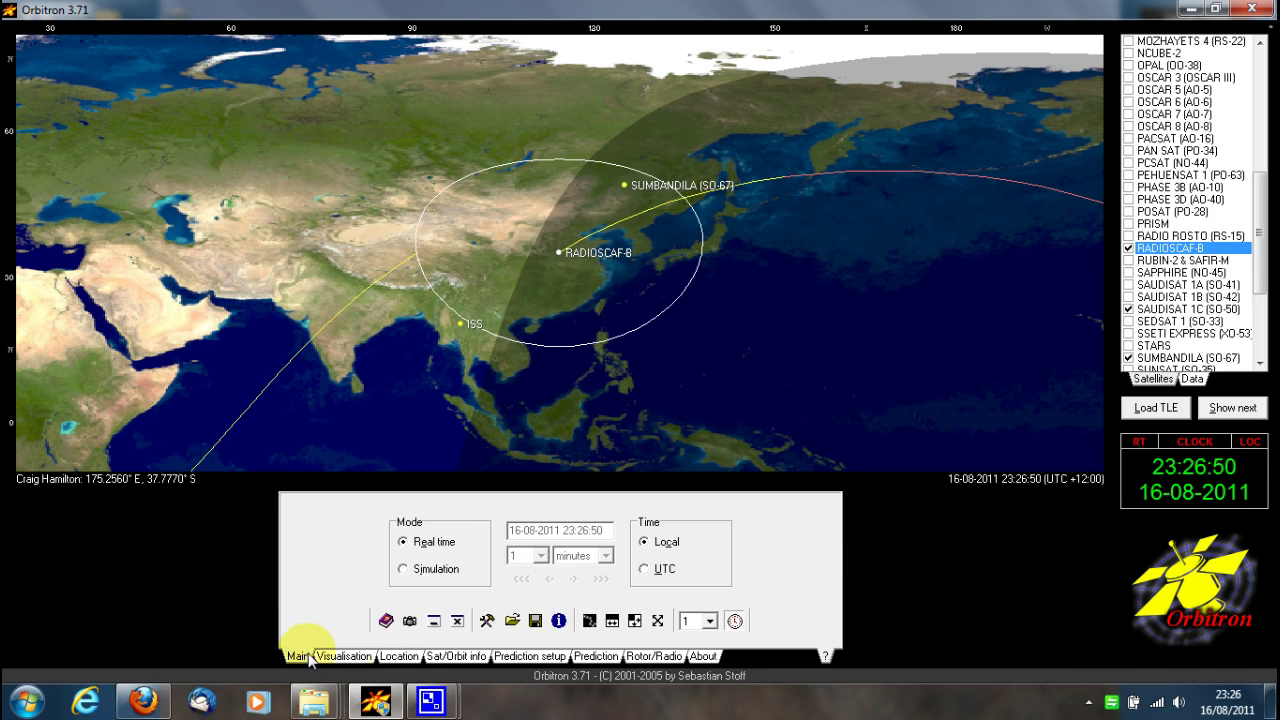
left_click(488, 622)
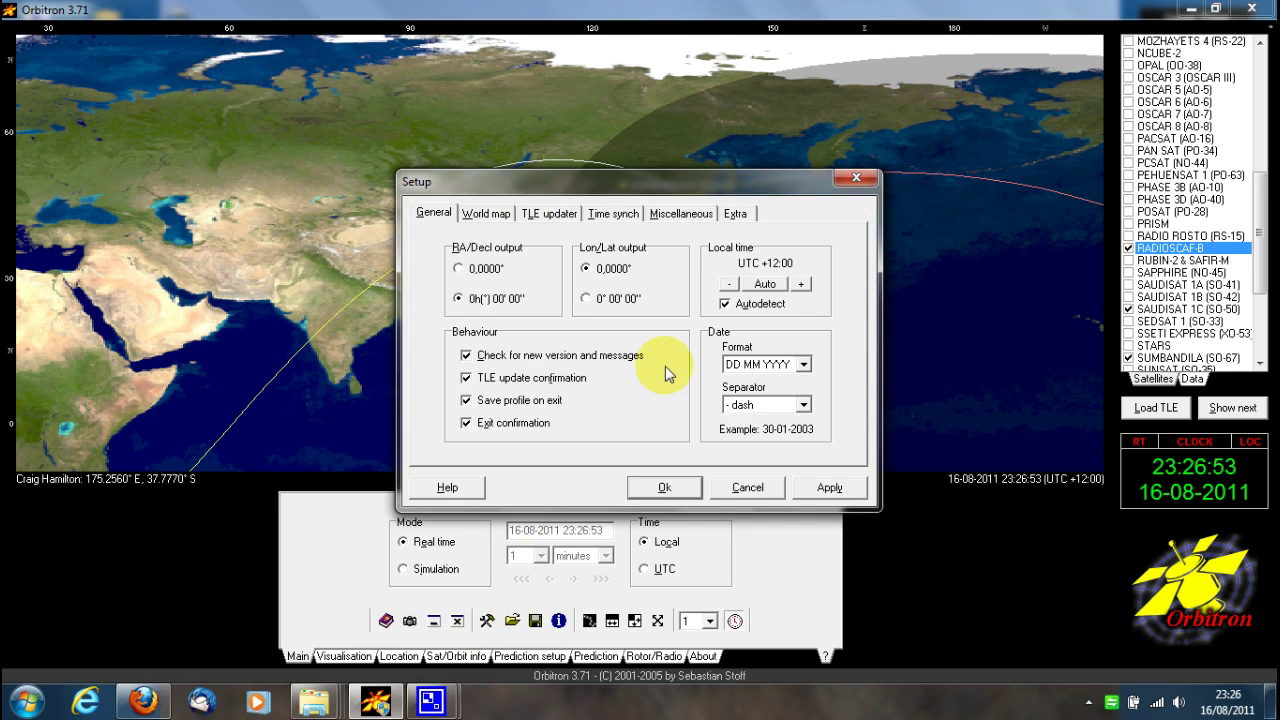
left_click_drag(685, 190, 610, 299)
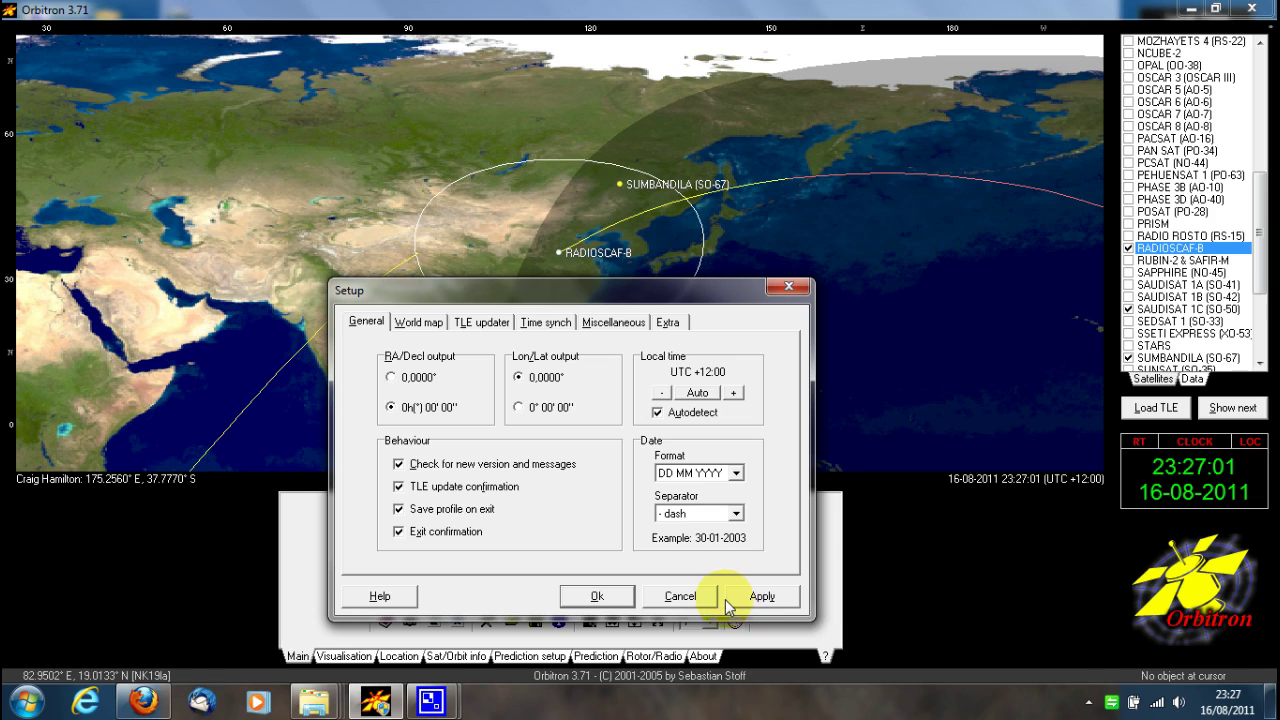
left_click(684, 596)
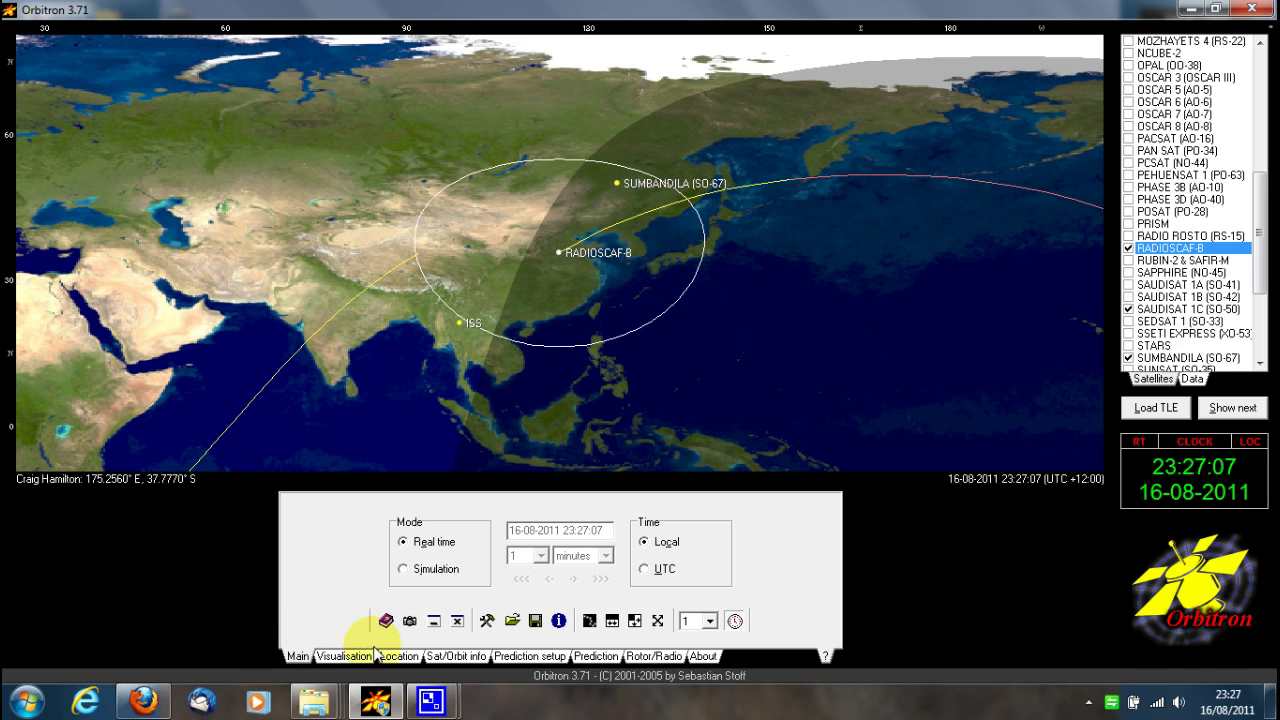
left_click(487, 621)
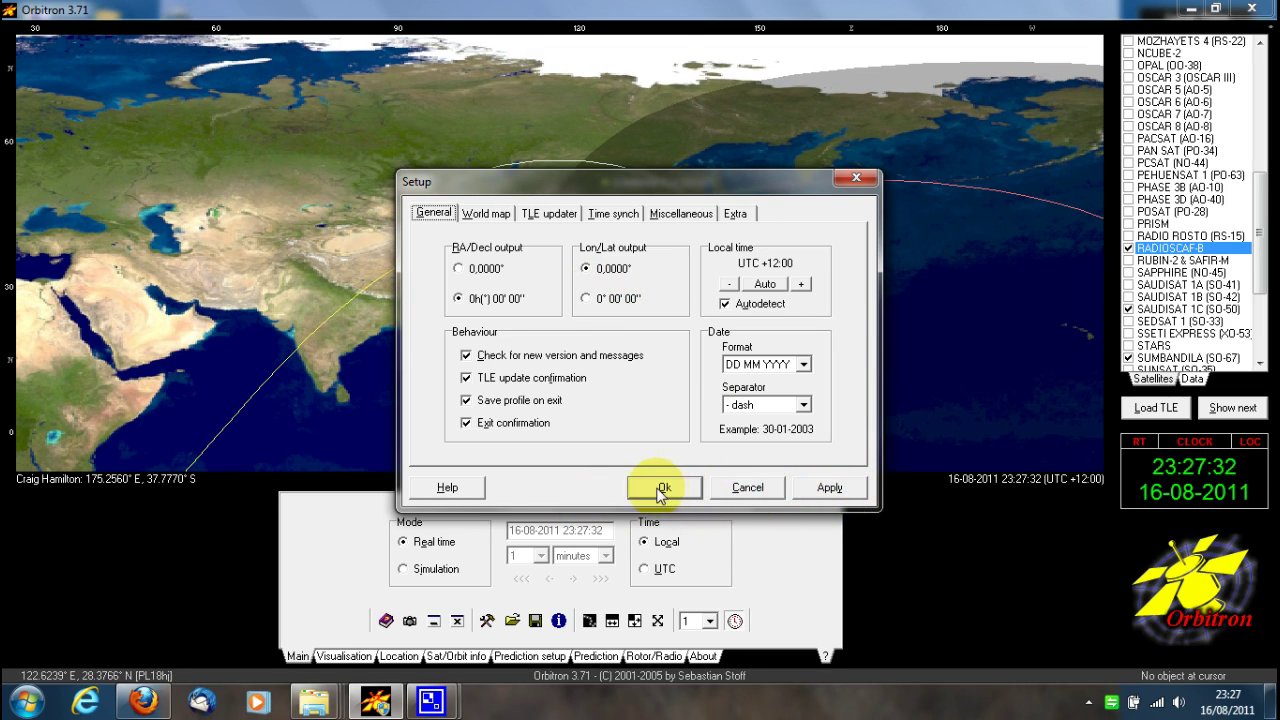
left_click(749, 487)
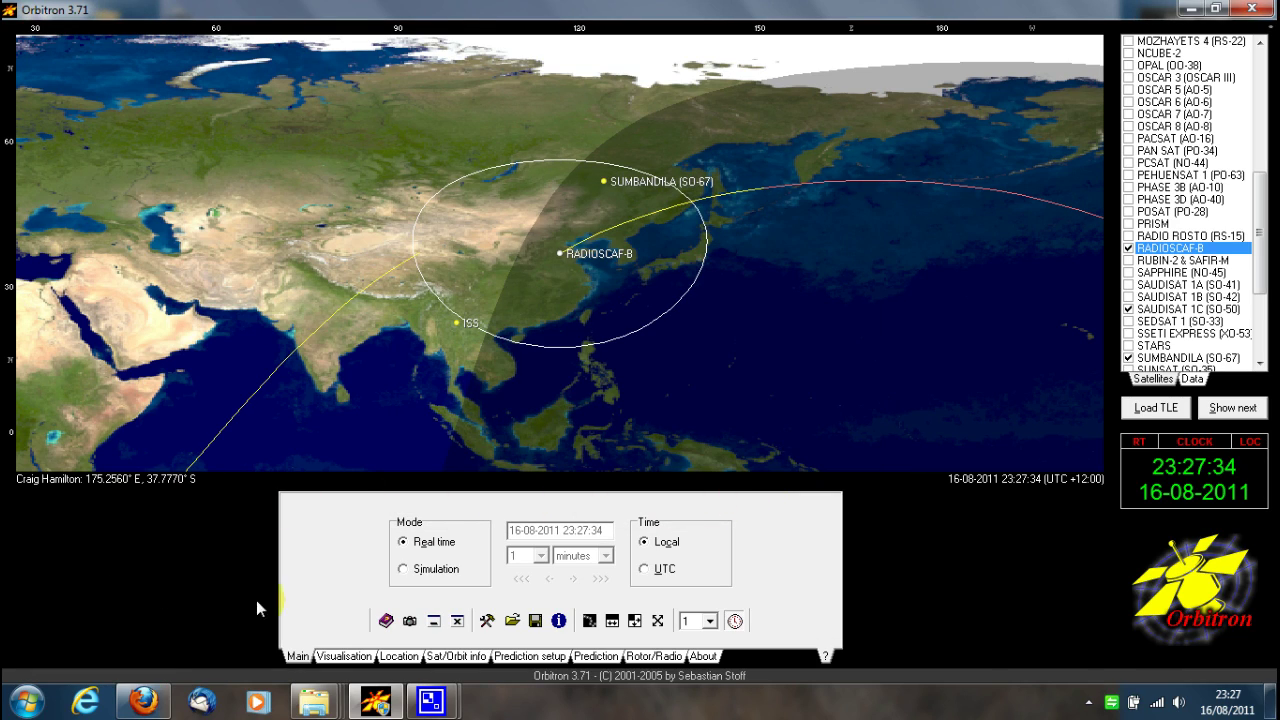
Show the home station location: 175.2560° E, 37.7770° S, altitude 60.0 m
left_click(412, 658)
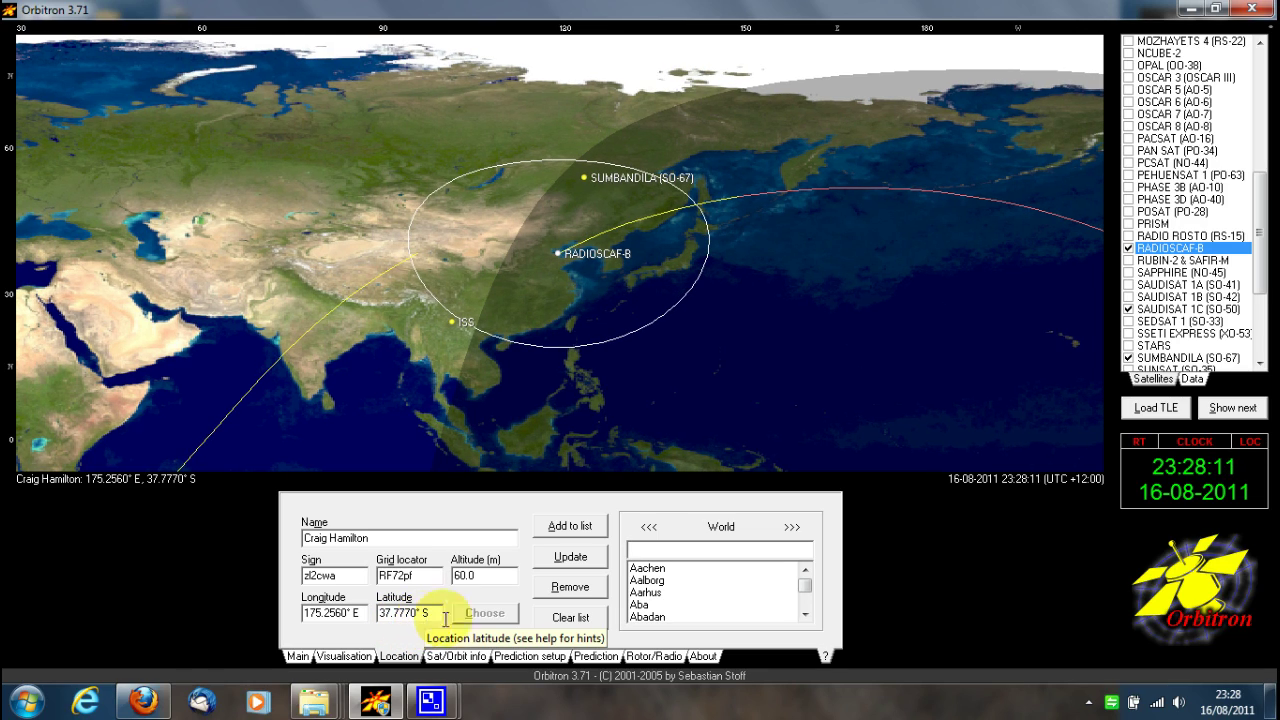
double_click(484, 581)
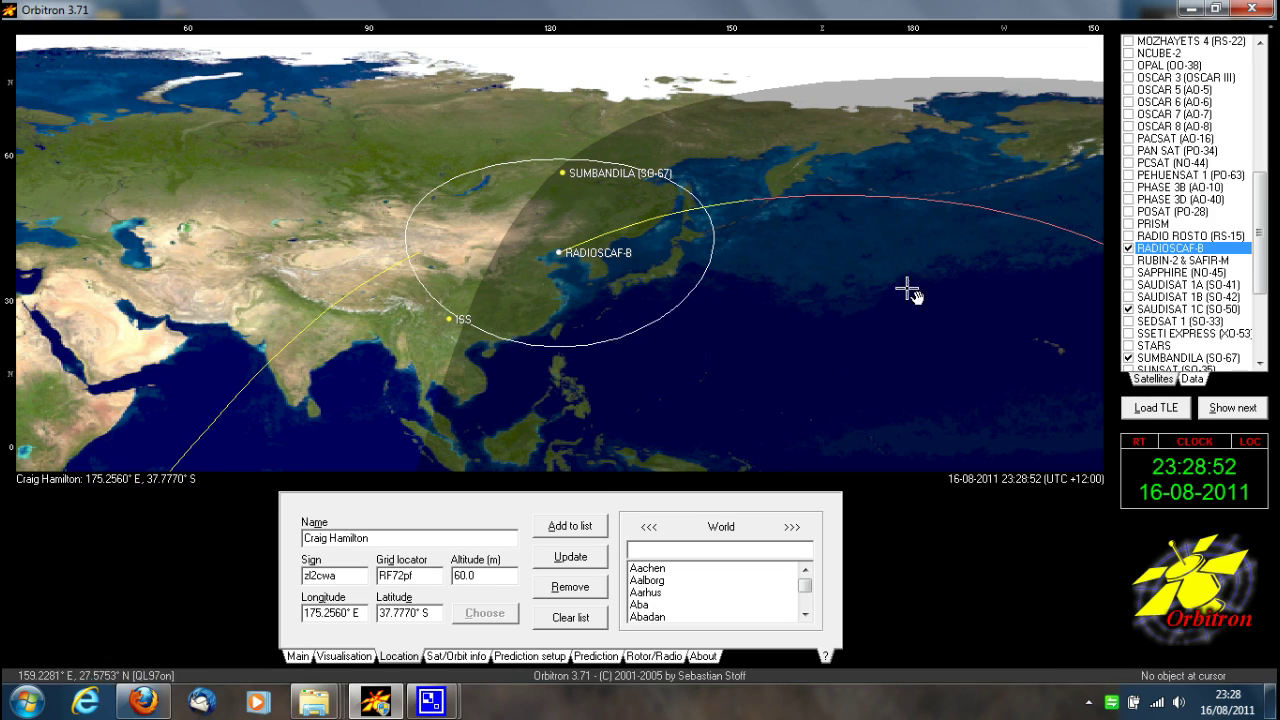
Centre the map on the home station, then on RADIOSCAF-B
right_click(745, 266)
mouse_move(844, 304)
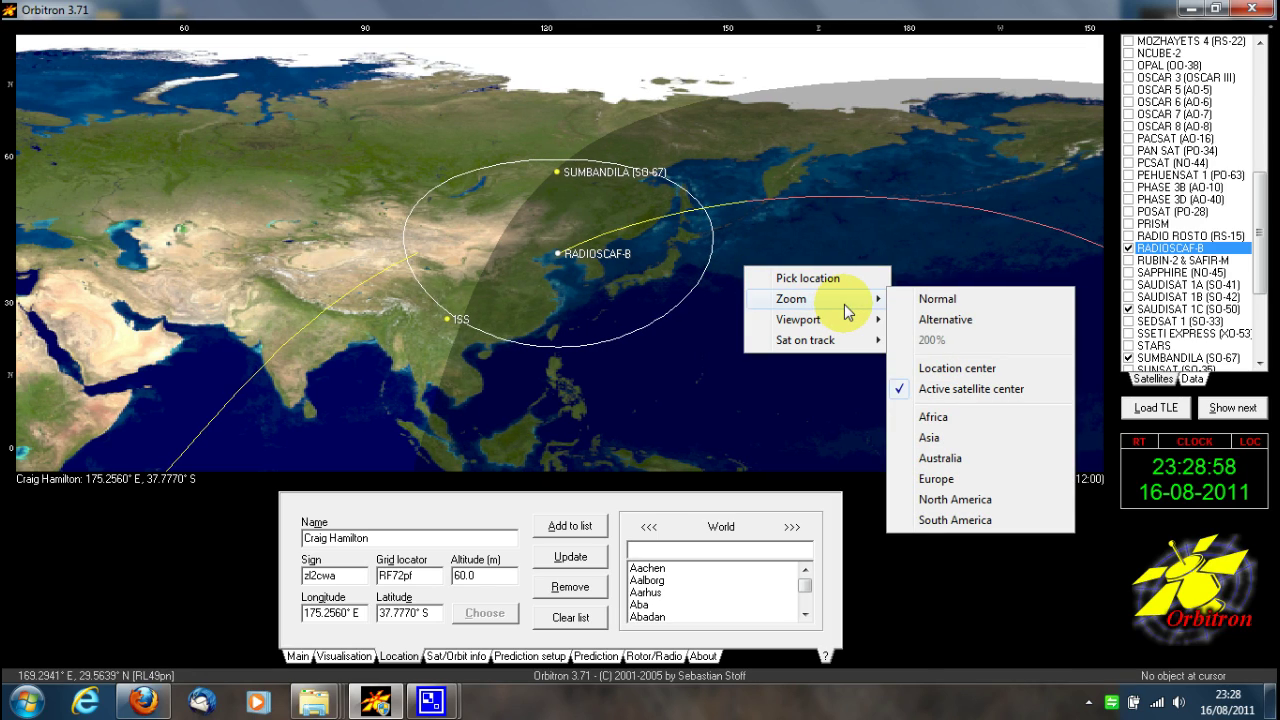
left_click(984, 370)
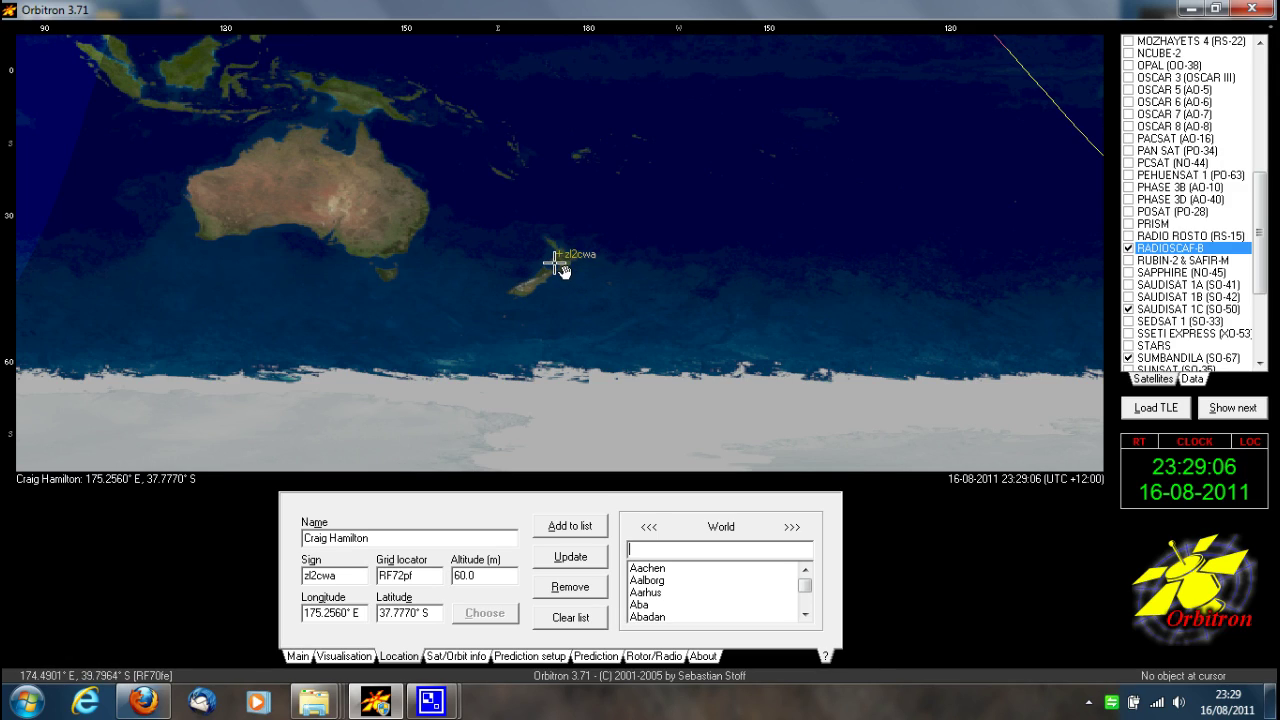
right_click(526, 224)
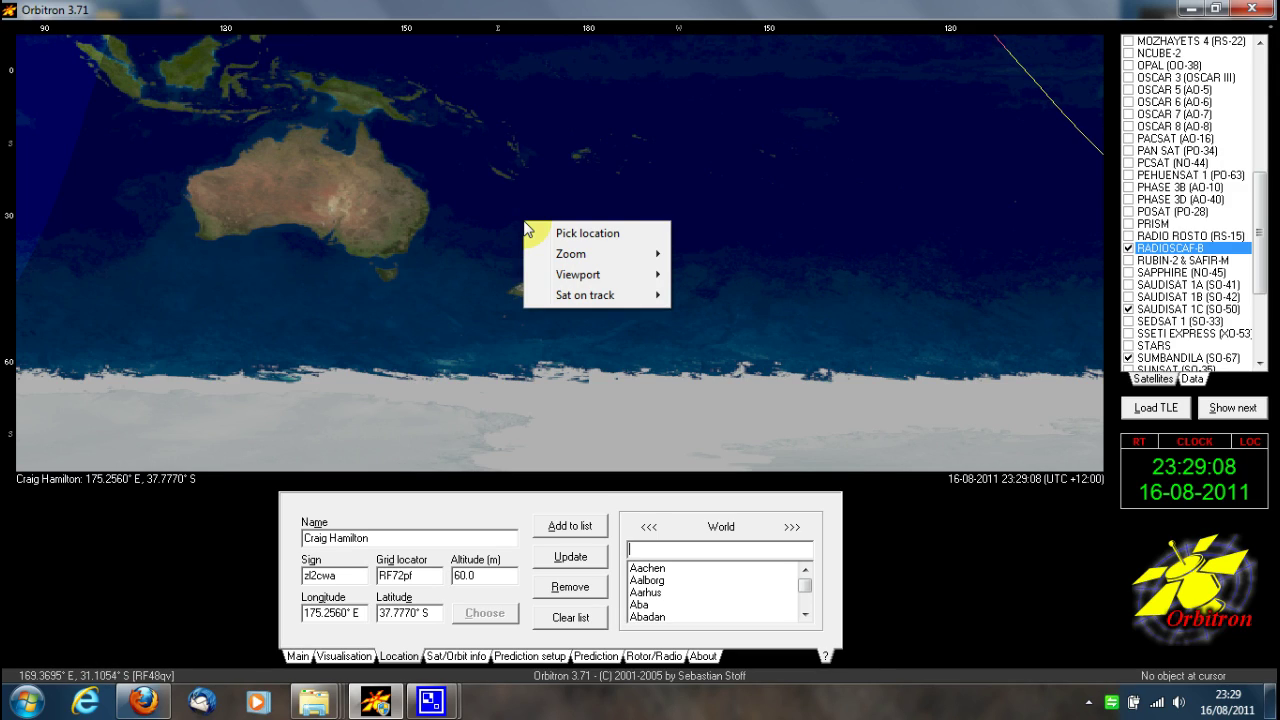
mouse_move(601, 260)
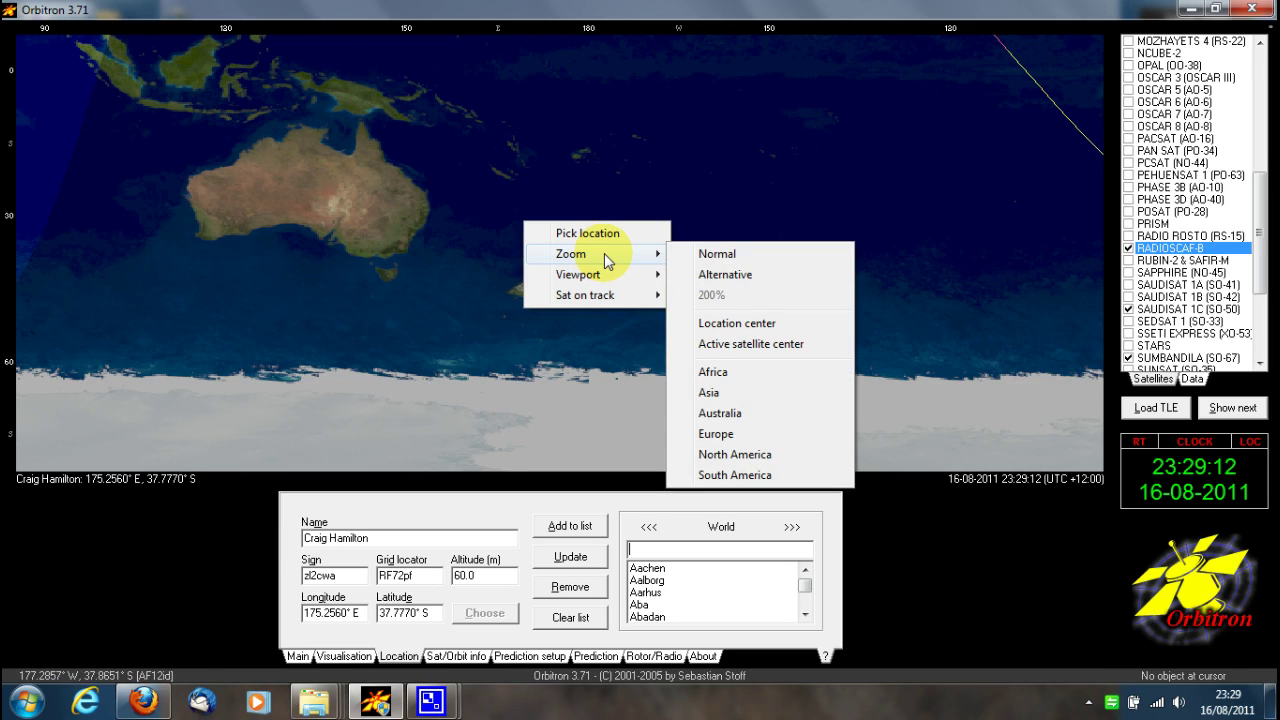
left_click(748, 346)
Set the map zoom to Normal so the whole world is visible
right_click(697, 294)
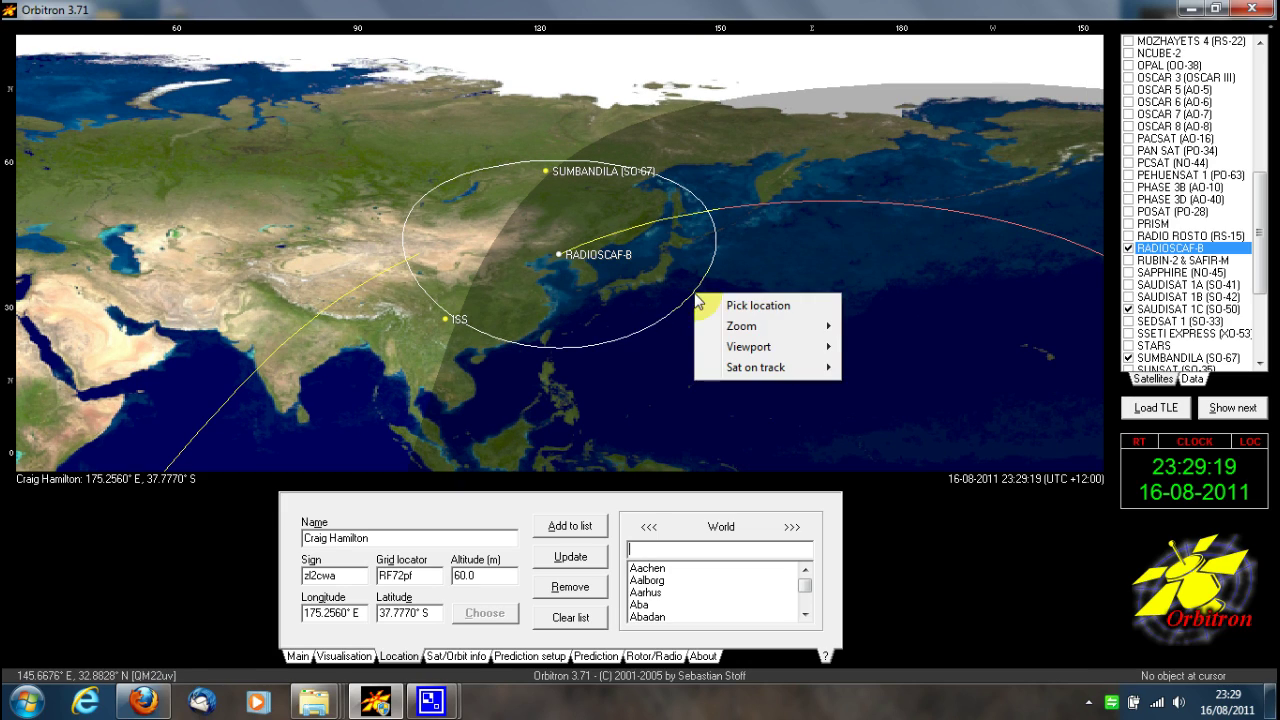
mouse_move(780, 330)
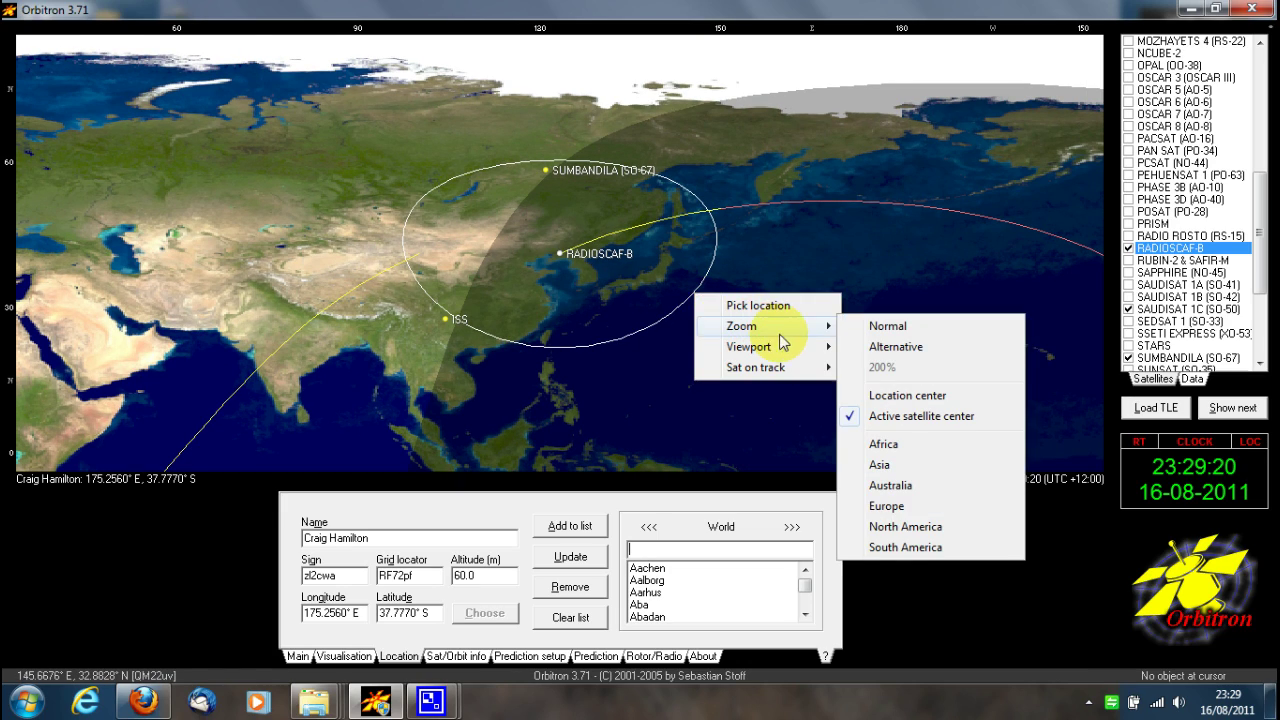
left_click(910, 338)
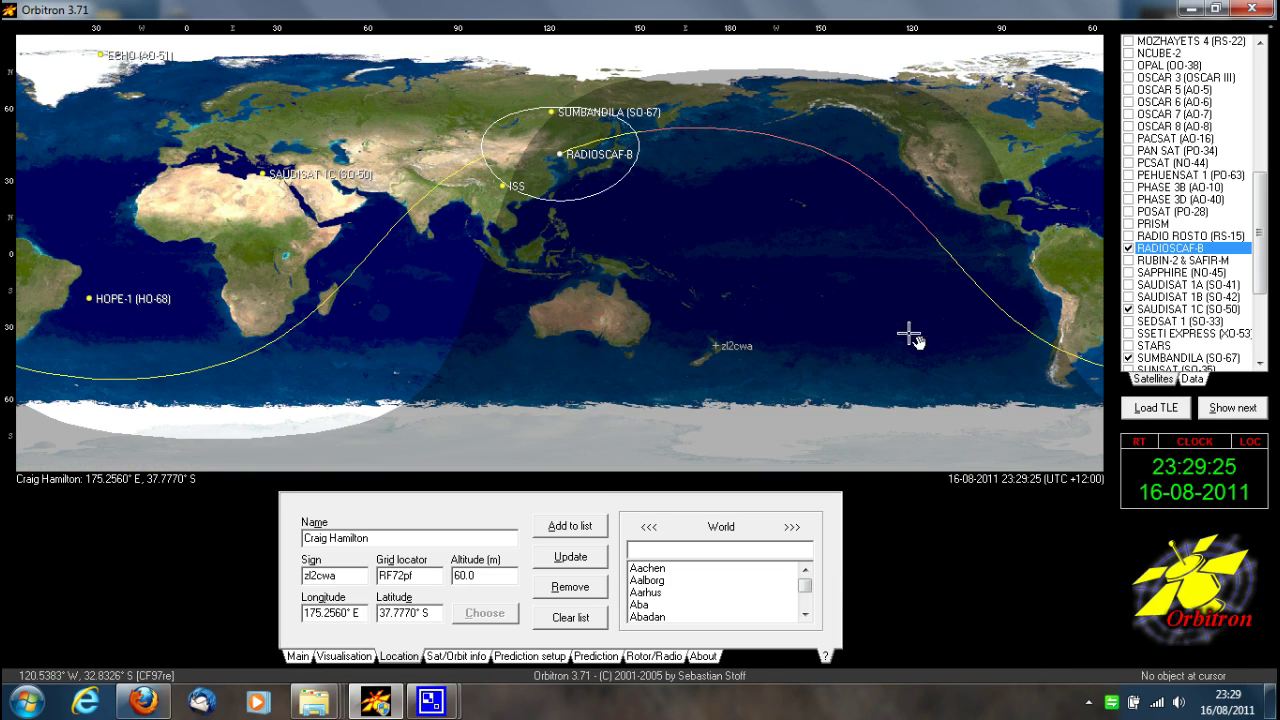
Centre the map on the home station and zoom it to 200%
right_click(606, 244)
mouse_move(716, 287)
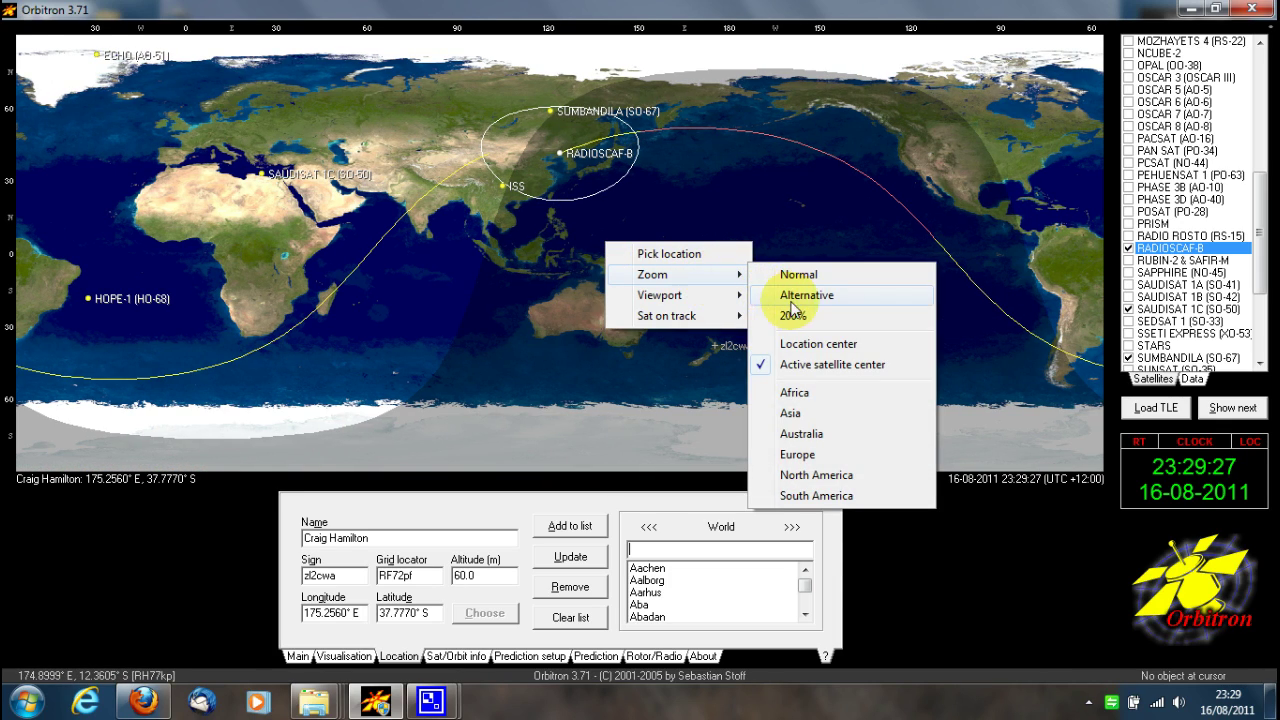
left_click(858, 345)
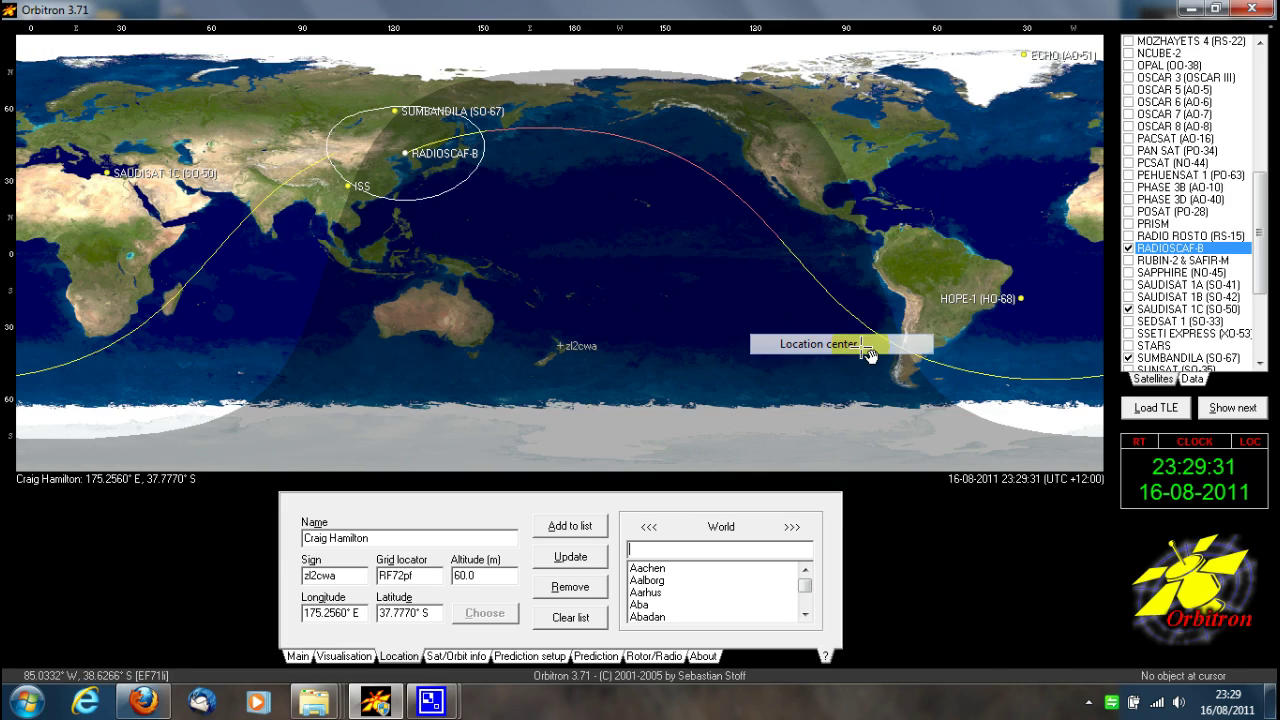
right_click(490, 204)
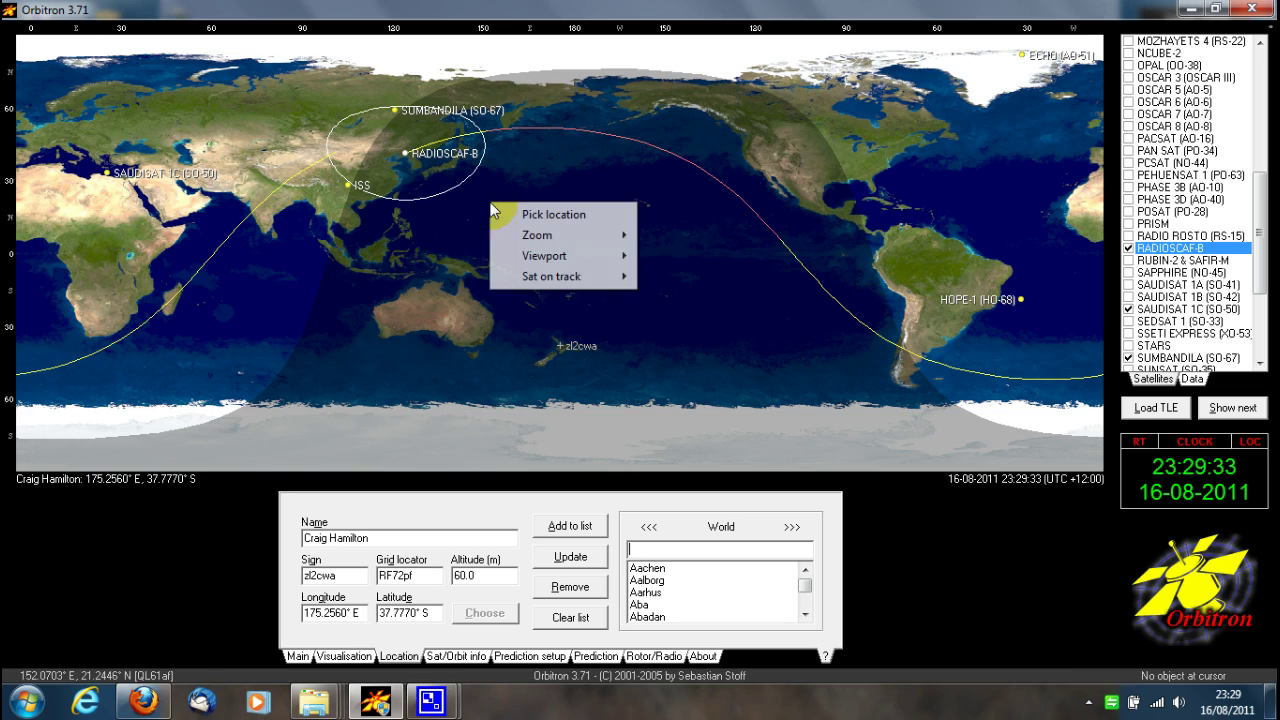
mouse_move(611, 246)
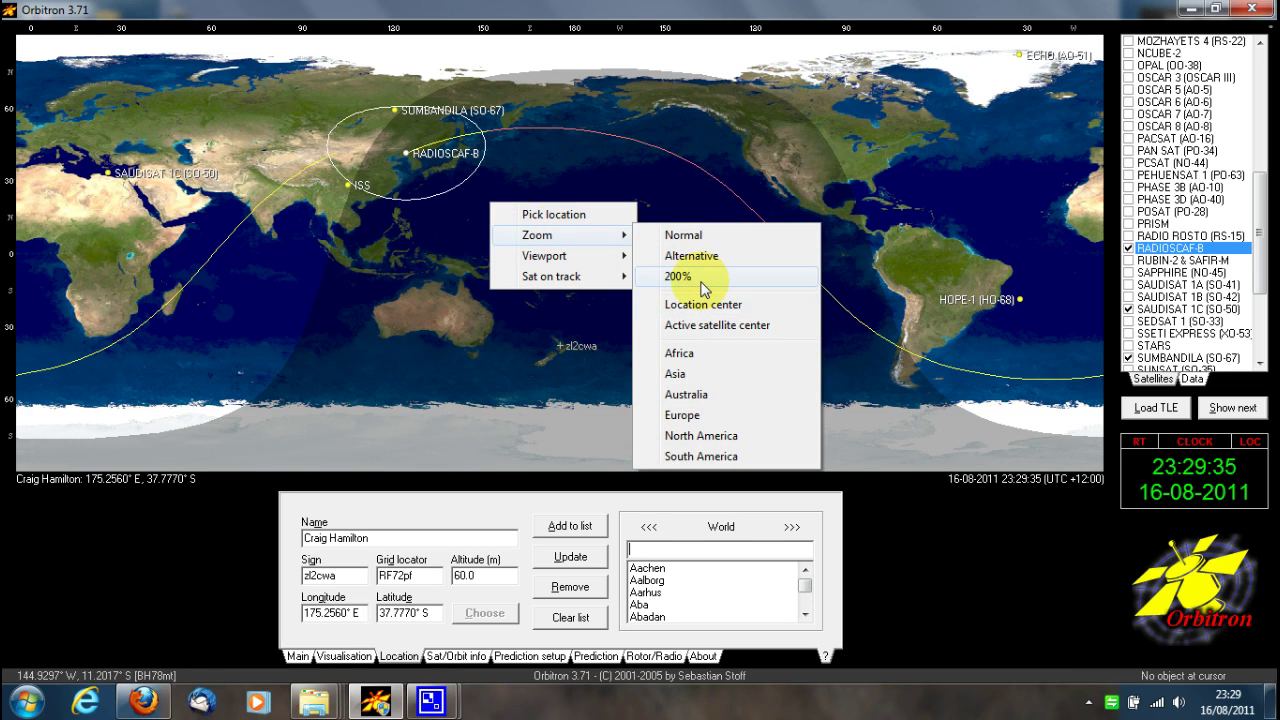
left_click(690, 277)
Centre the 200% map on RADIOSCAF-B over East Asia
right_click(602, 261)
mouse_move(688, 292)
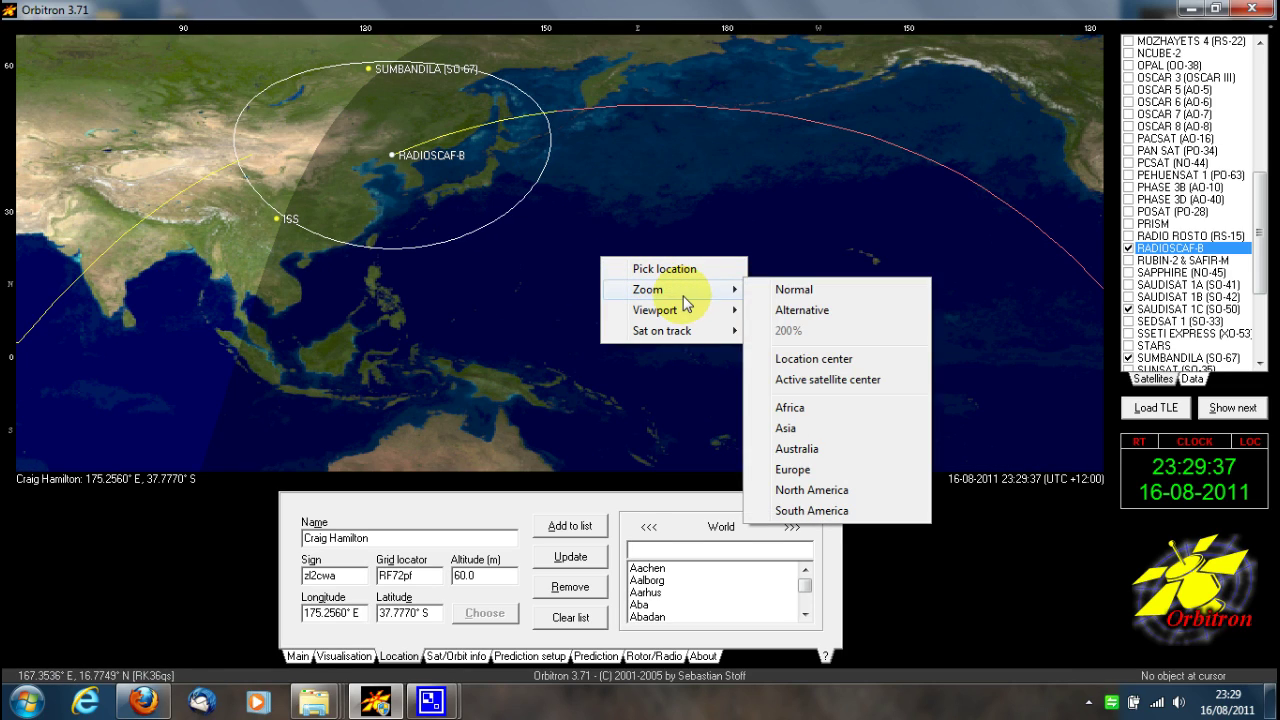
left_click(823, 382)
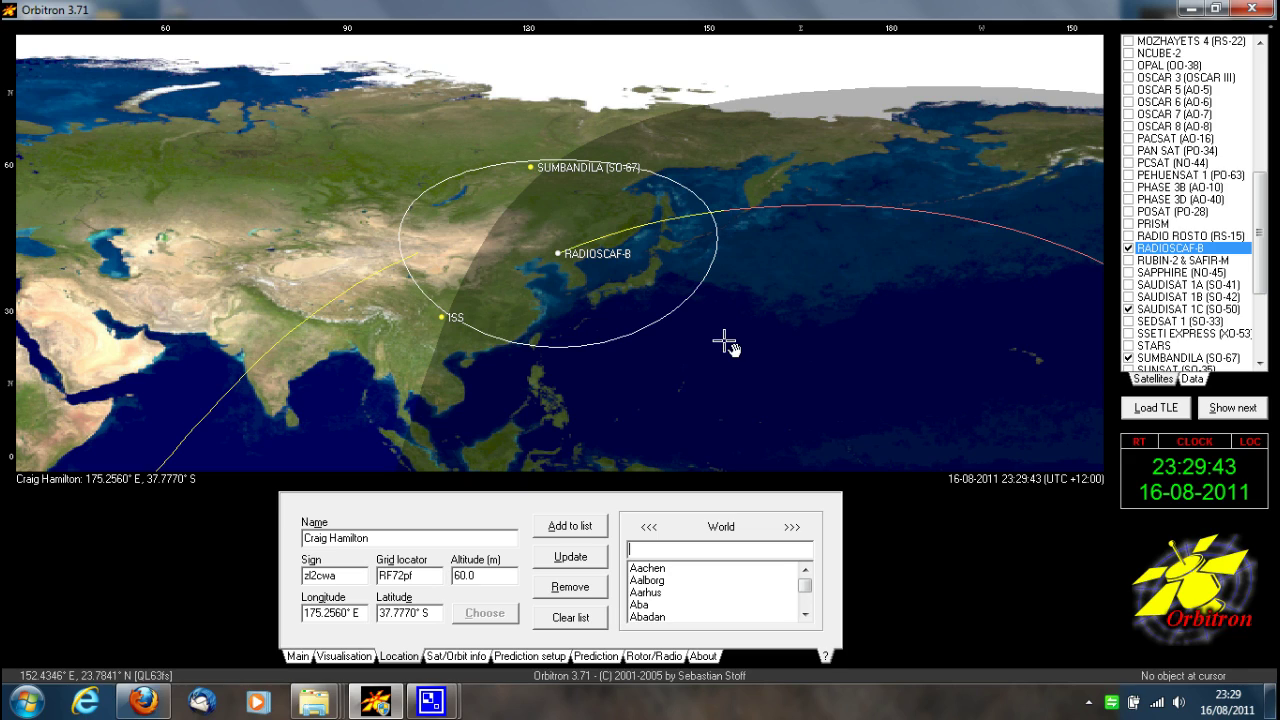
Load the amateur TLE element file and tick ISS for tracking
left_click(1159, 411)
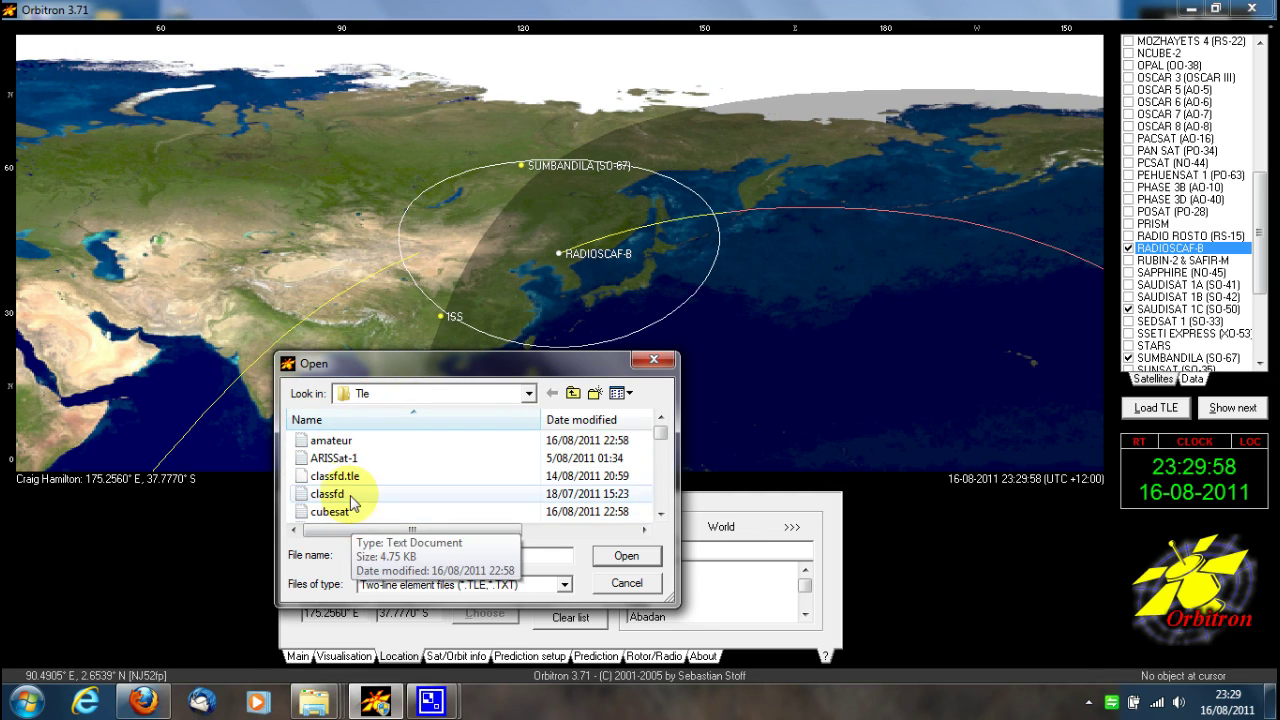
left_click(350, 446)
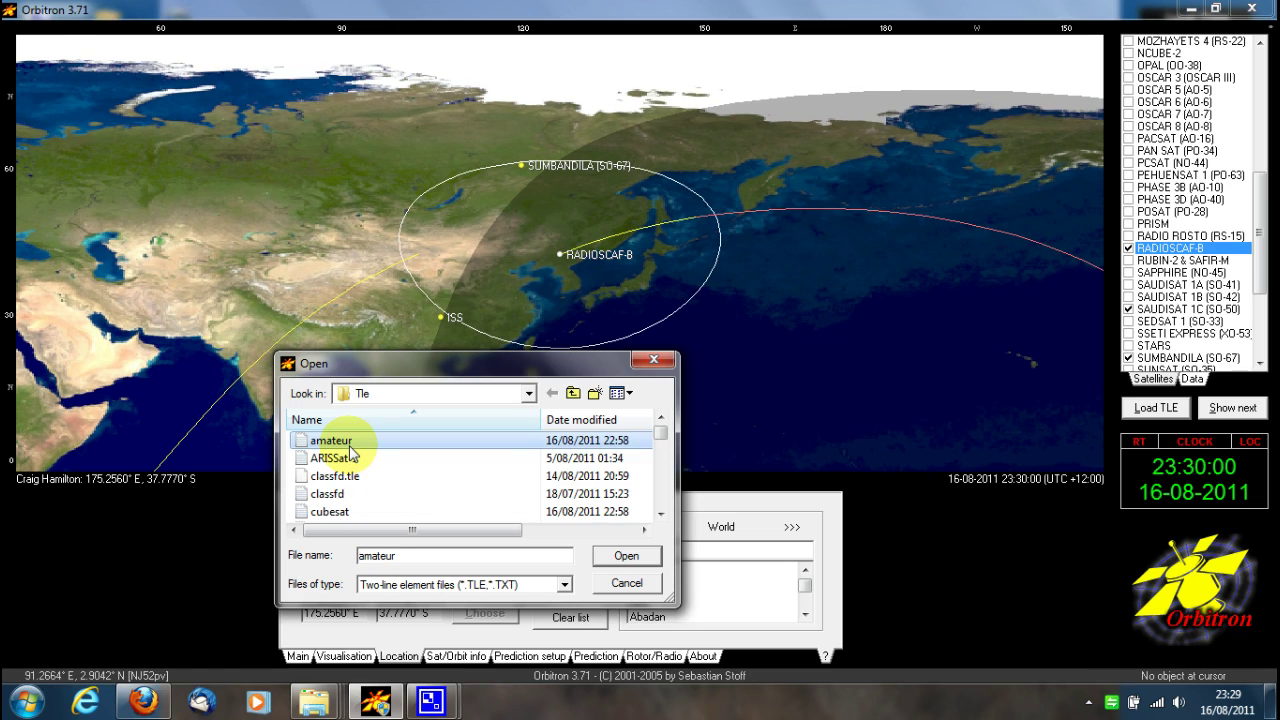
double_click(350, 445)
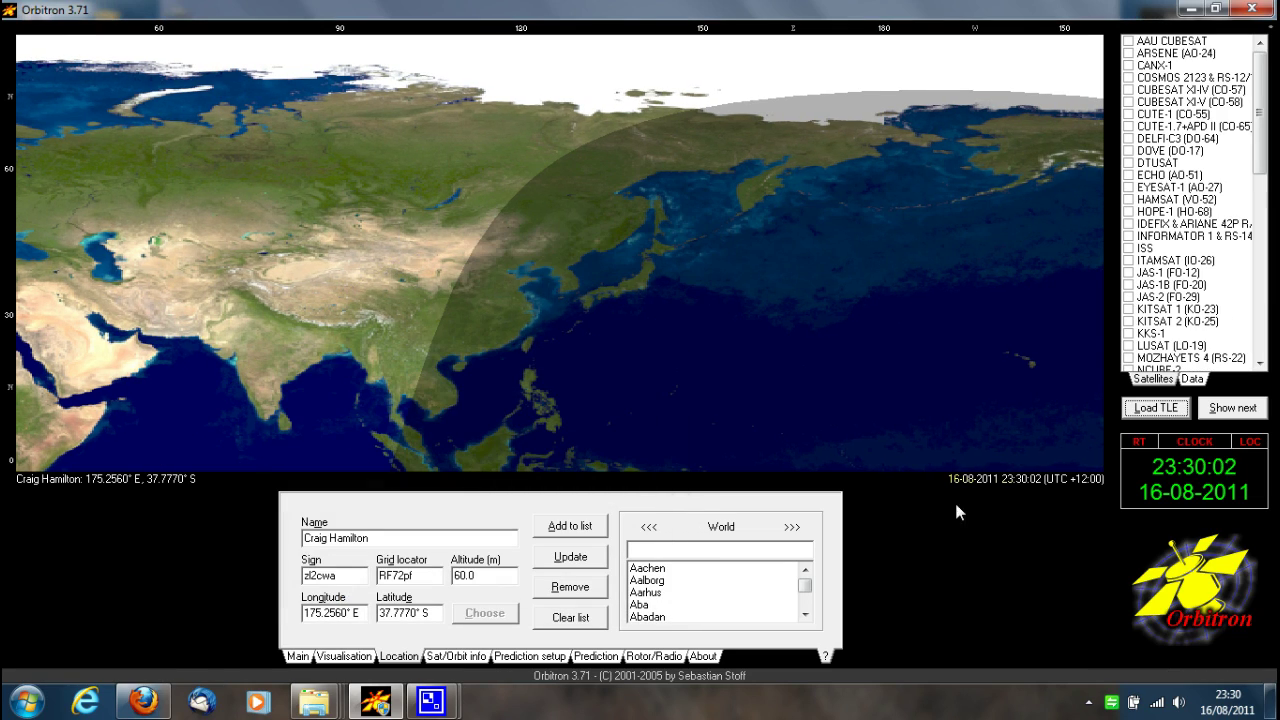
left_click(1132, 250)
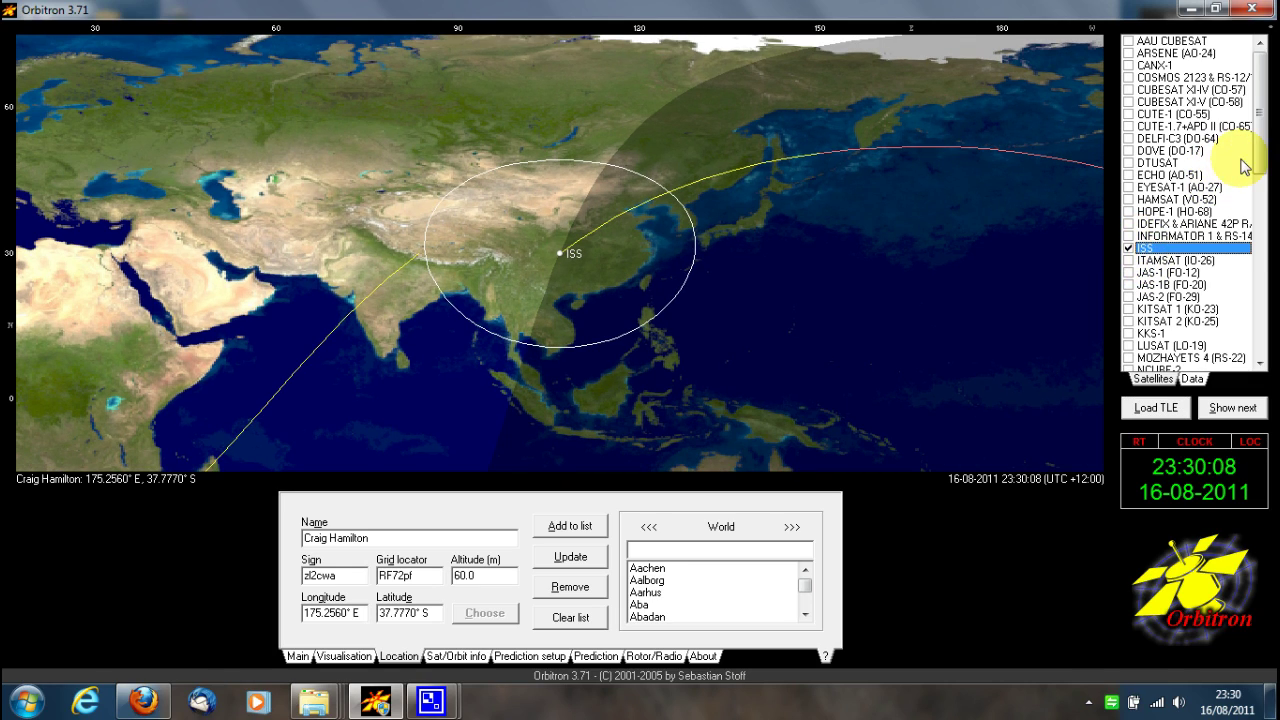
Tick RADIOSCAF-B further down the satellite list to track it too
left_click_drag(1262, 162, 1274, 303)
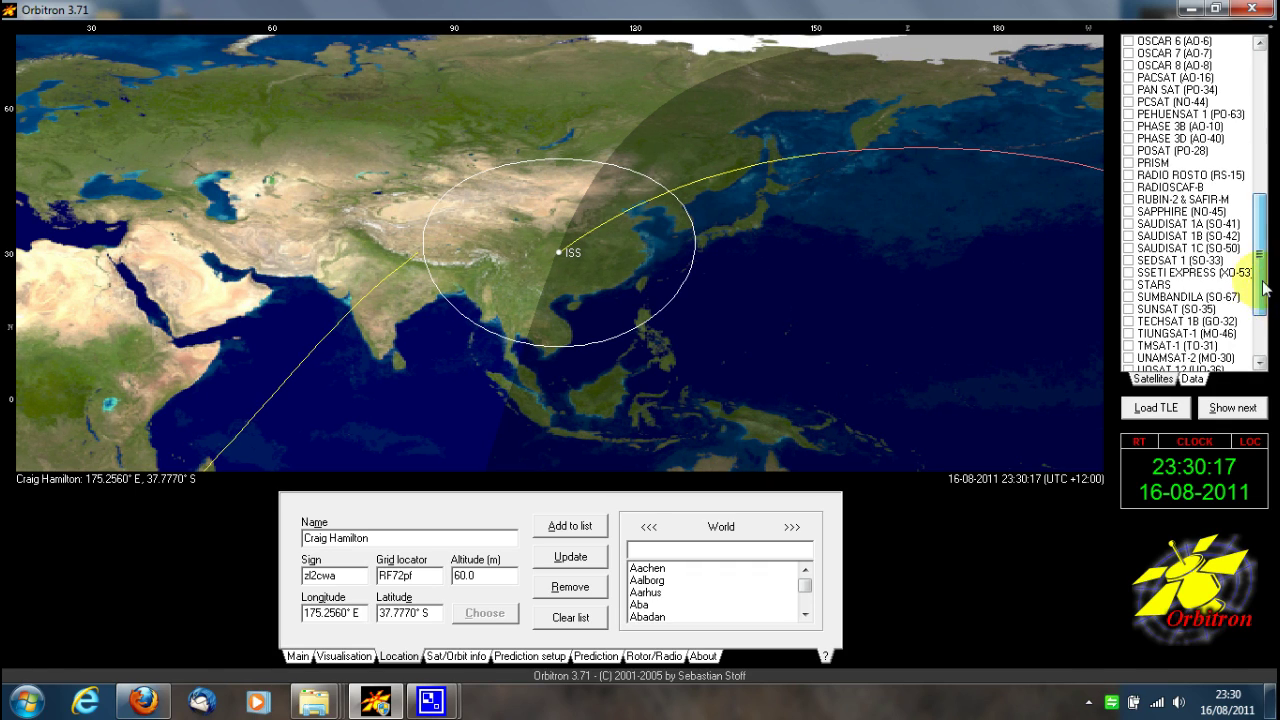
left_click(1129, 188)
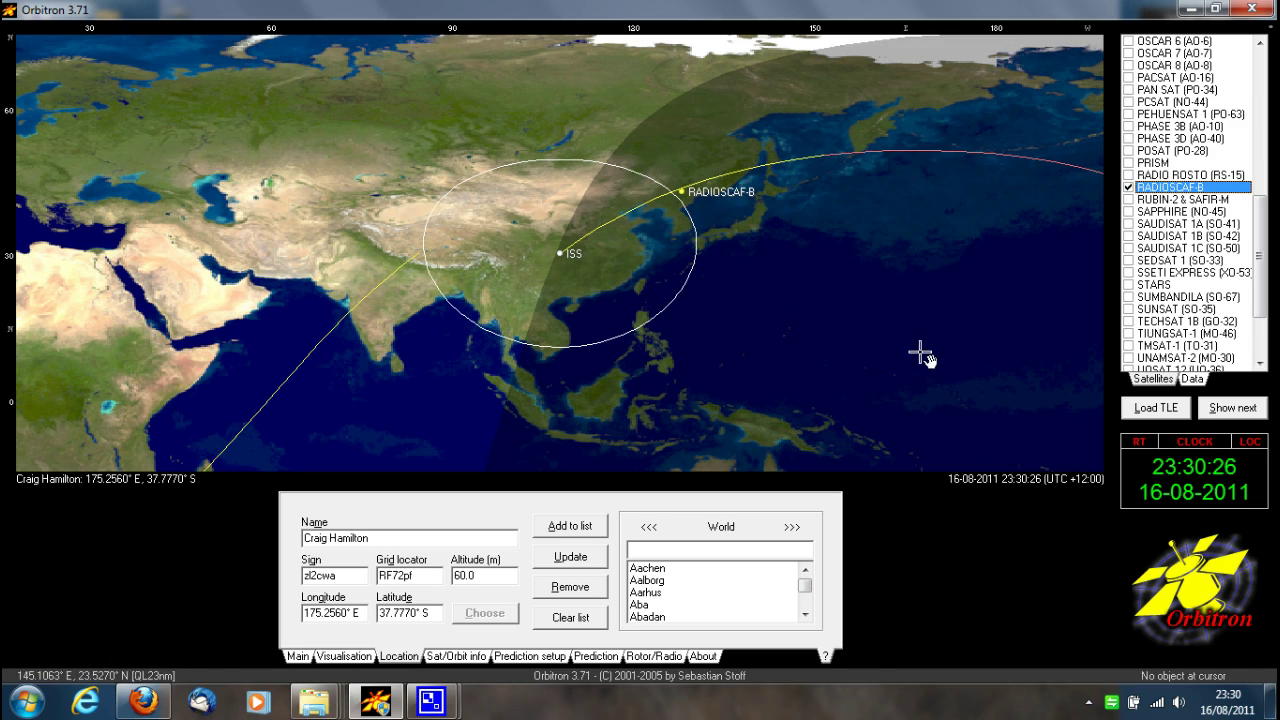
Switch the active satellite between ISS and RADIOSCAF-B, finishing on RADIOSCAF-B
left_click(1251, 421)
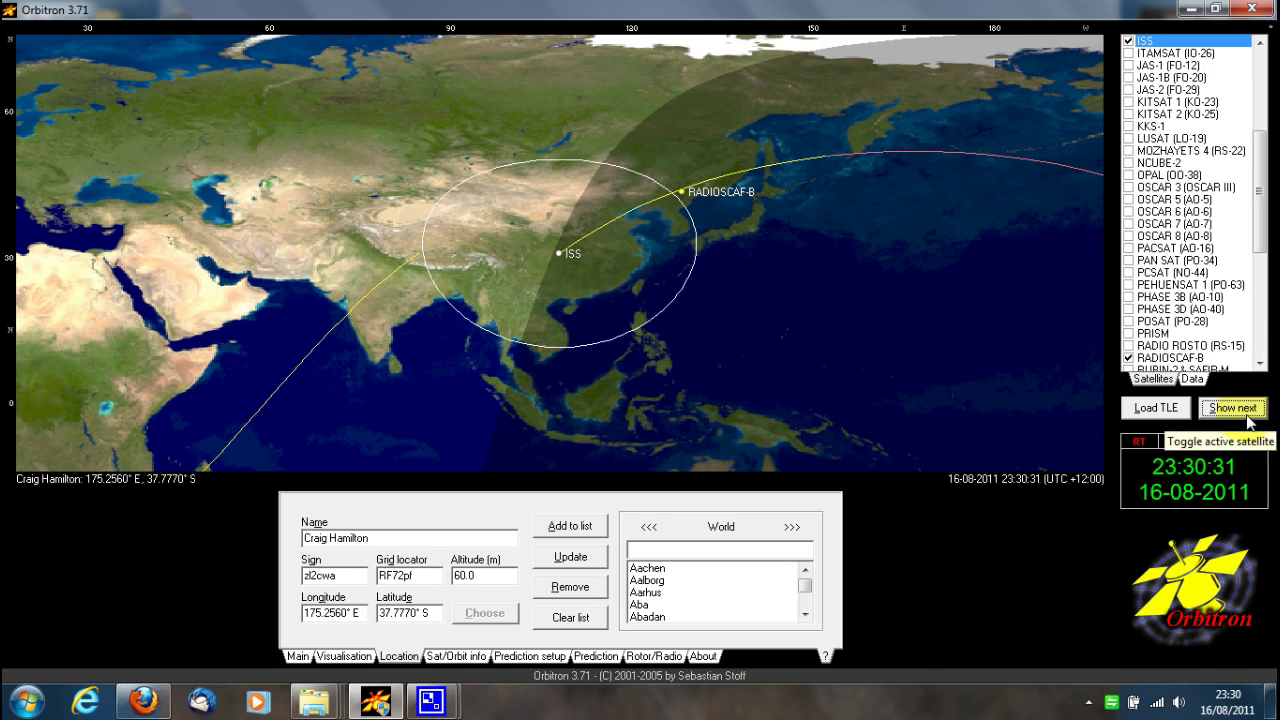
left_click(1245, 417)
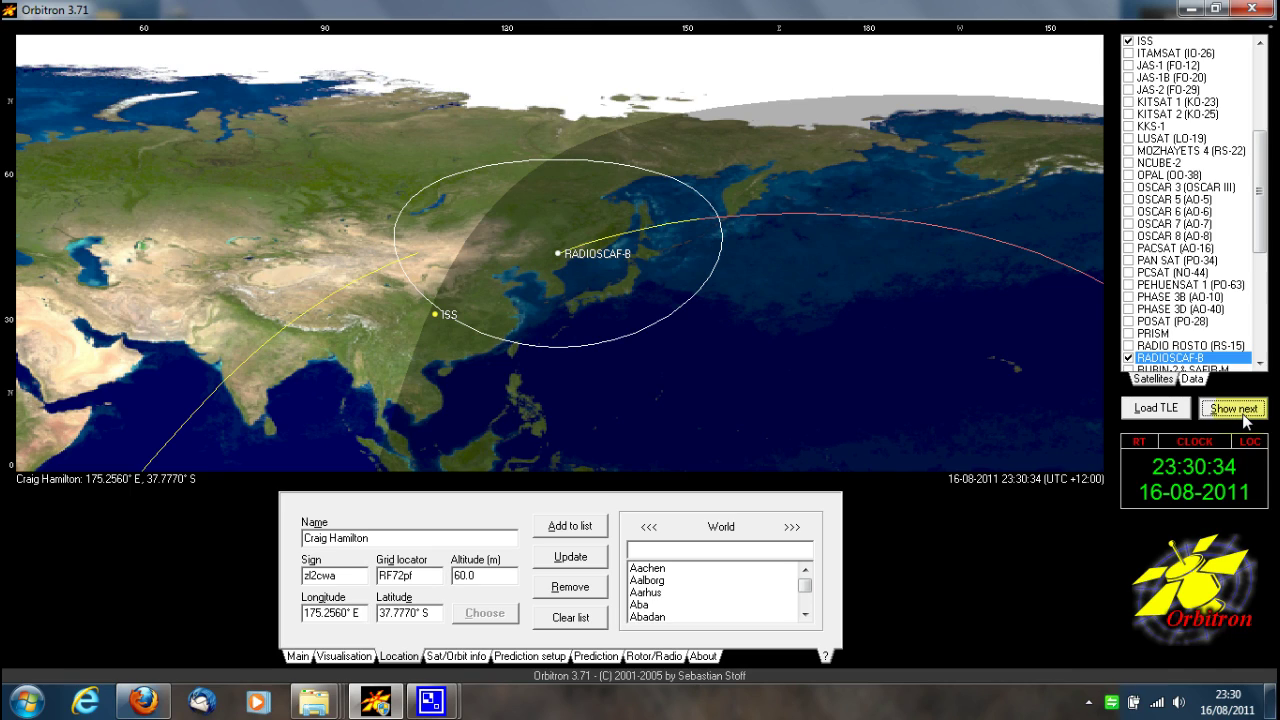
left_click(1246, 420)
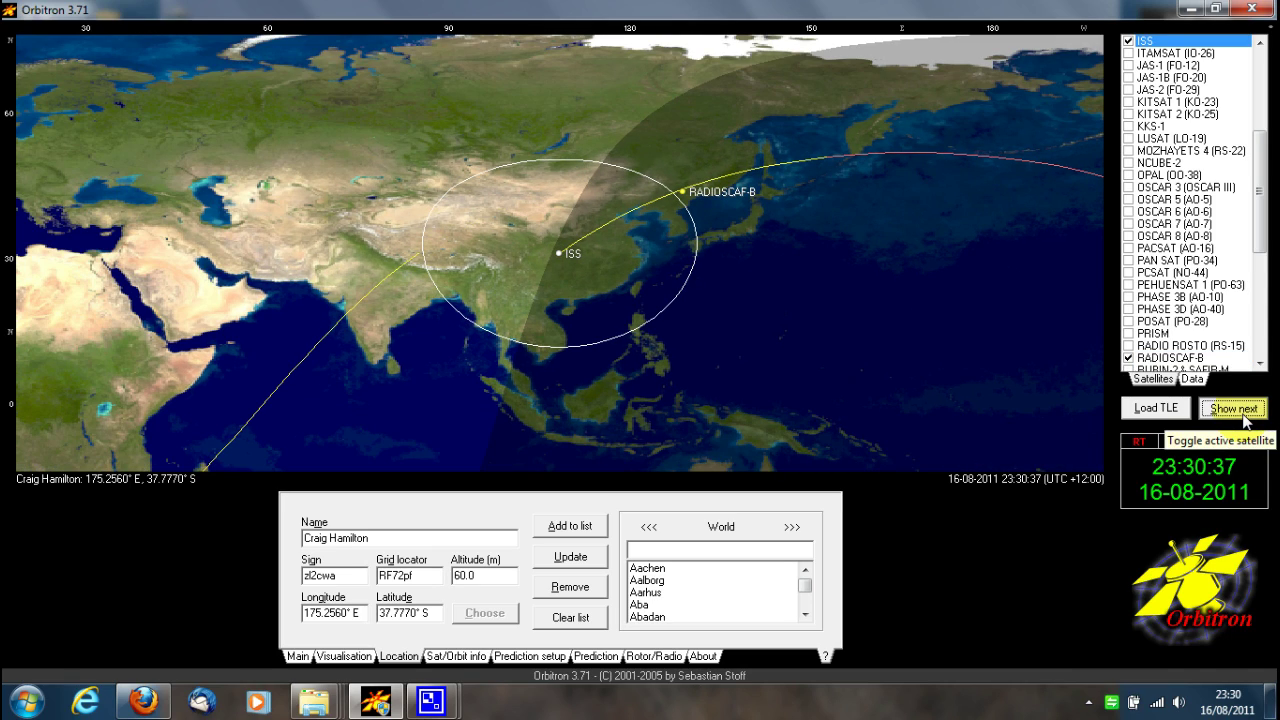
left_click(1246, 420)
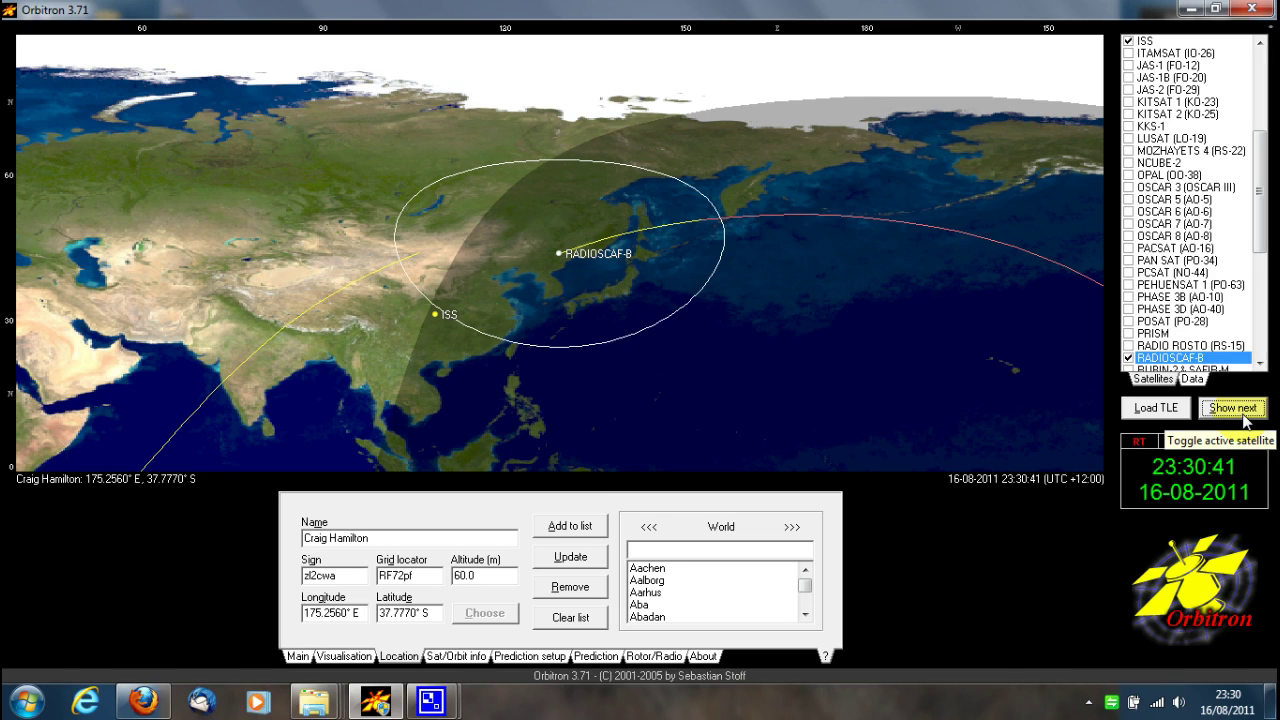
left_click(1246, 420)
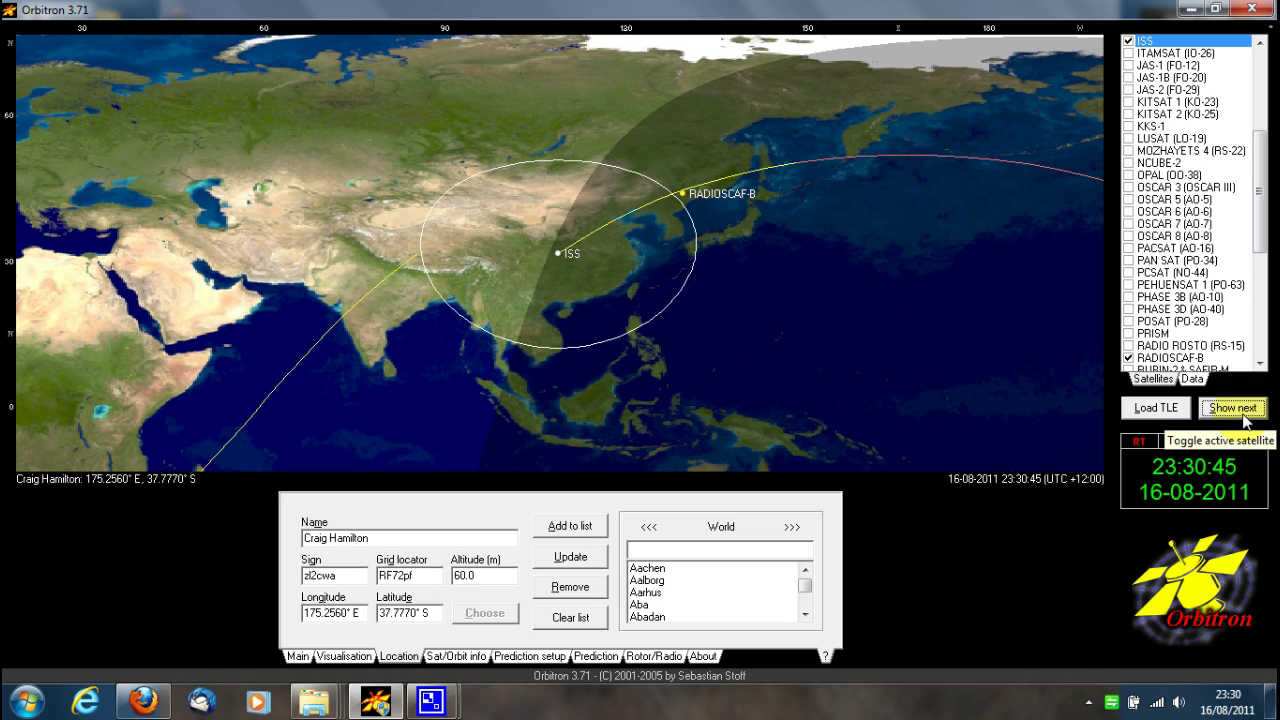
left_click(686, 192)
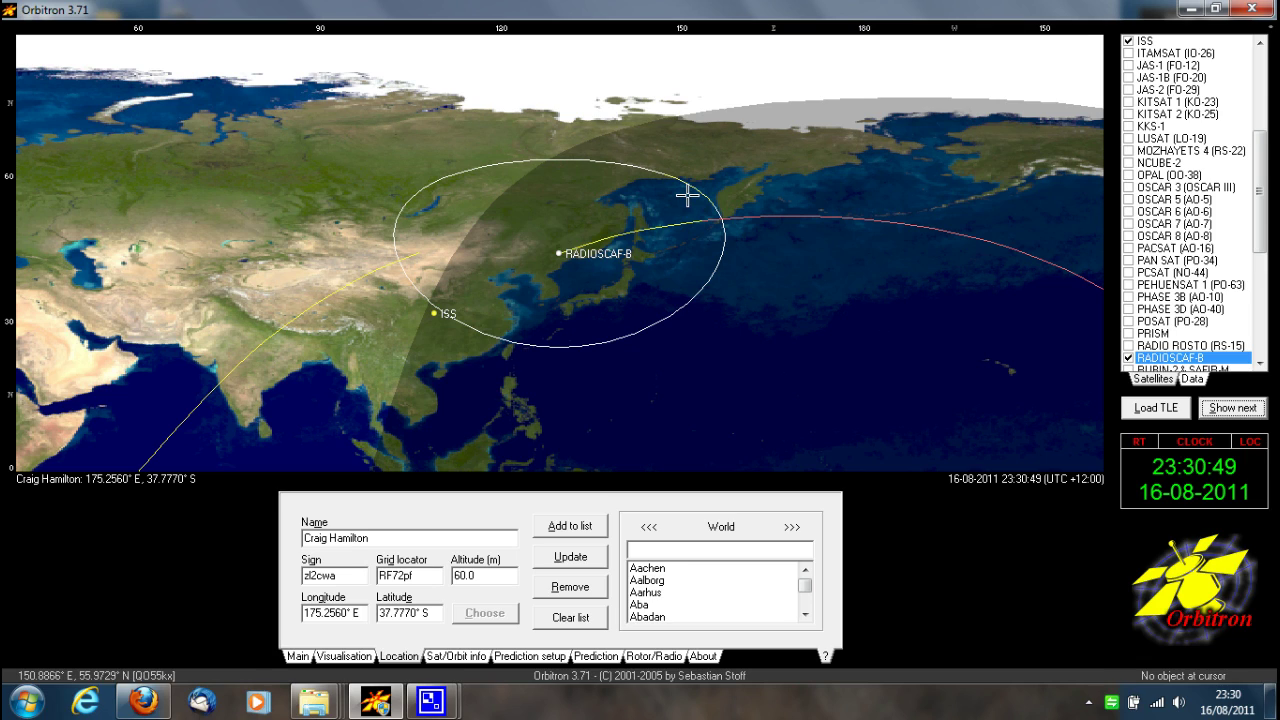
left_click(448, 313)
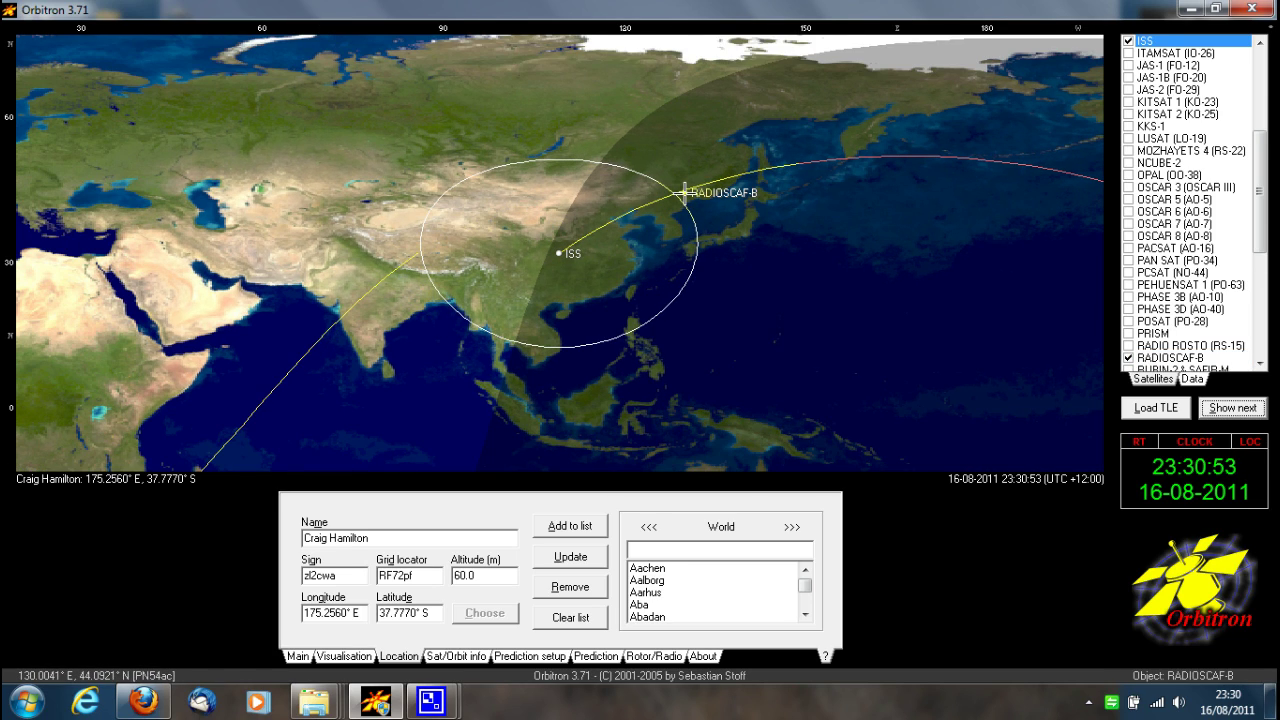
left_click(684, 192)
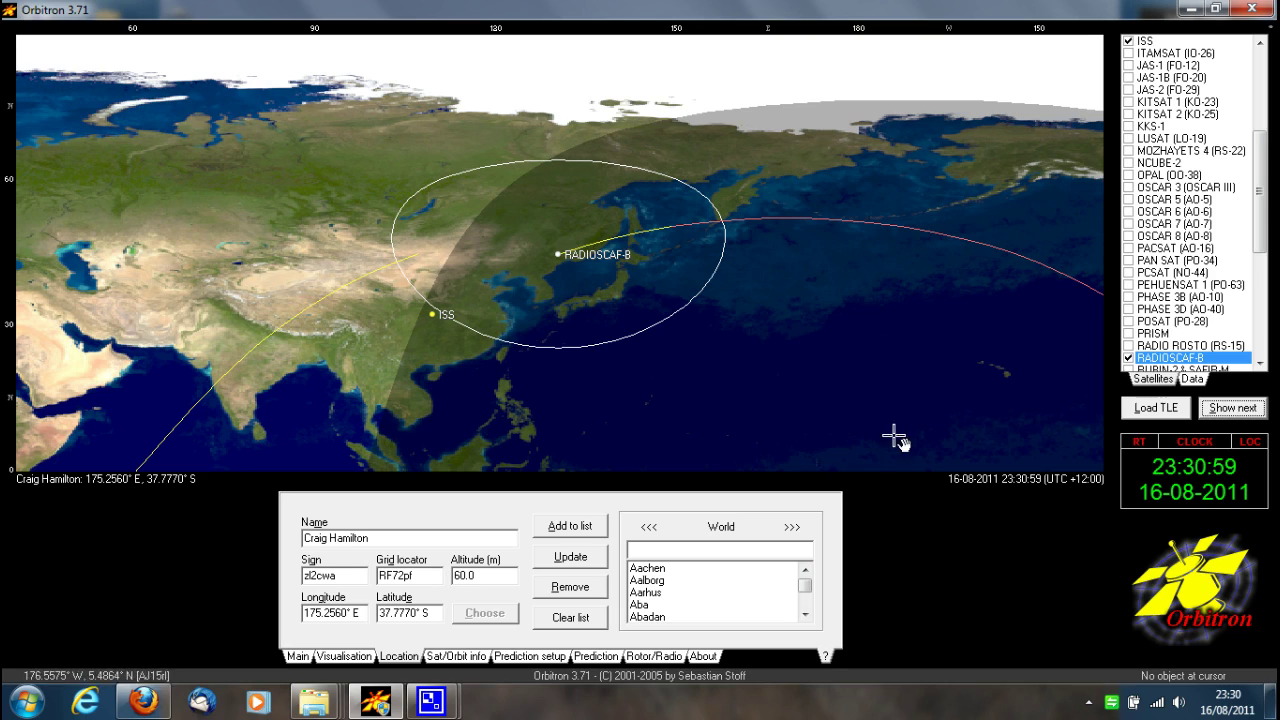
Save the current tracking setup as a custom profile named 'test'
left_click(298, 656)
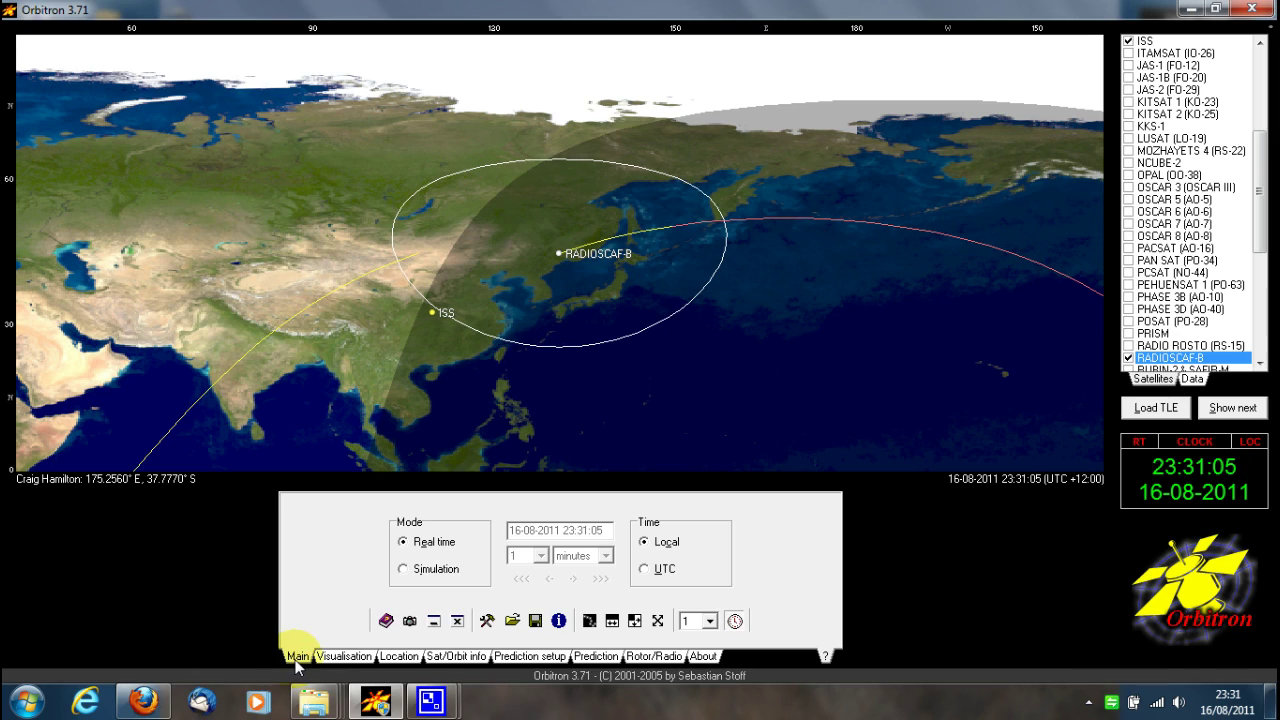
left_click(536, 621)
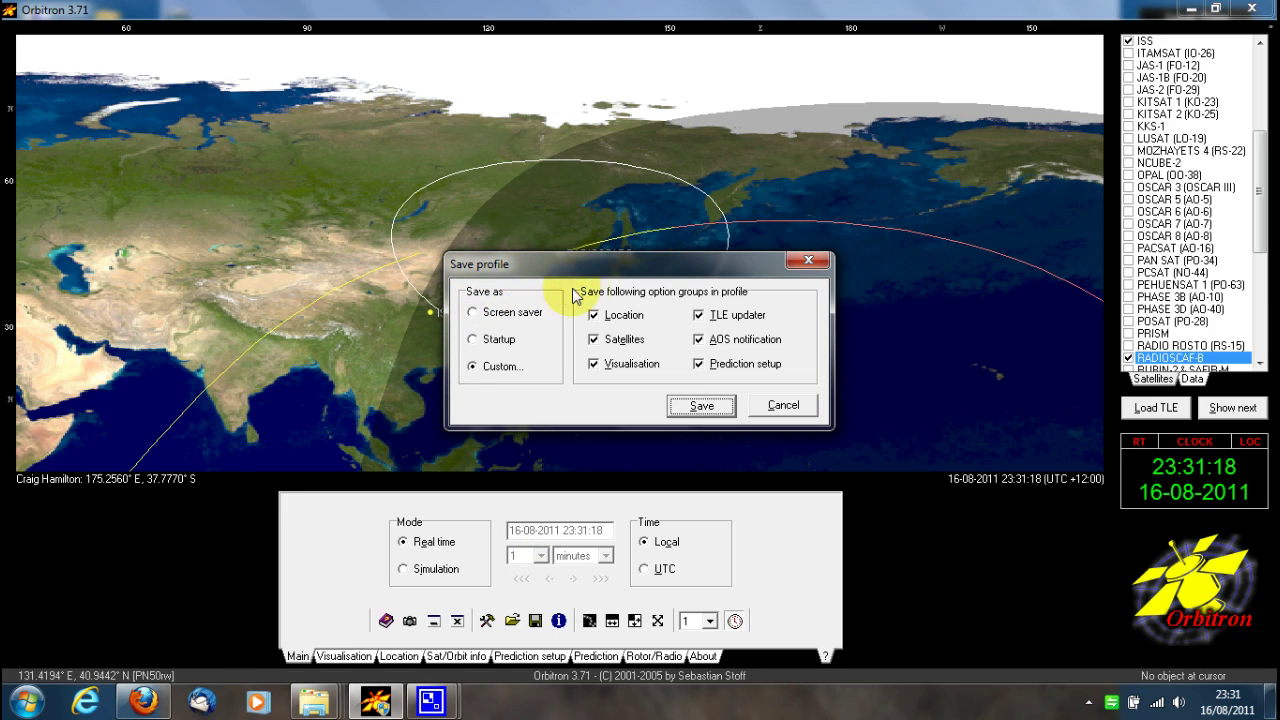
left_click(474, 368)
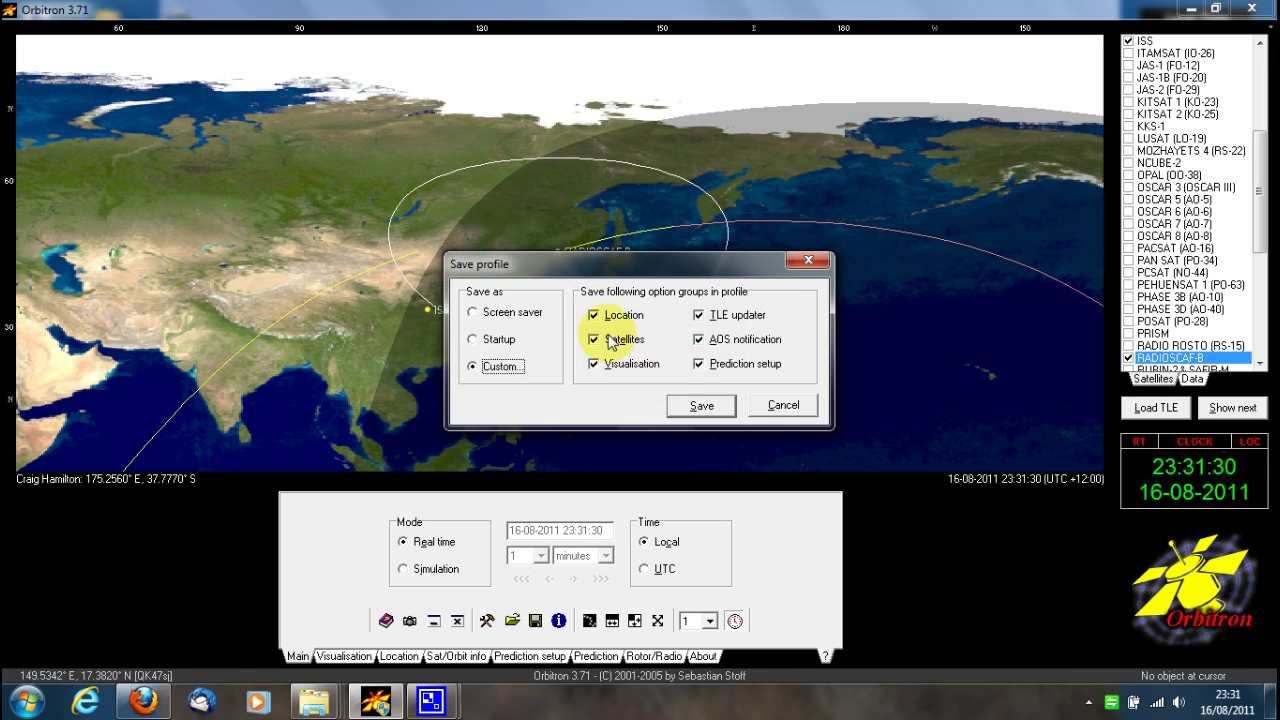
left_click(699, 412)
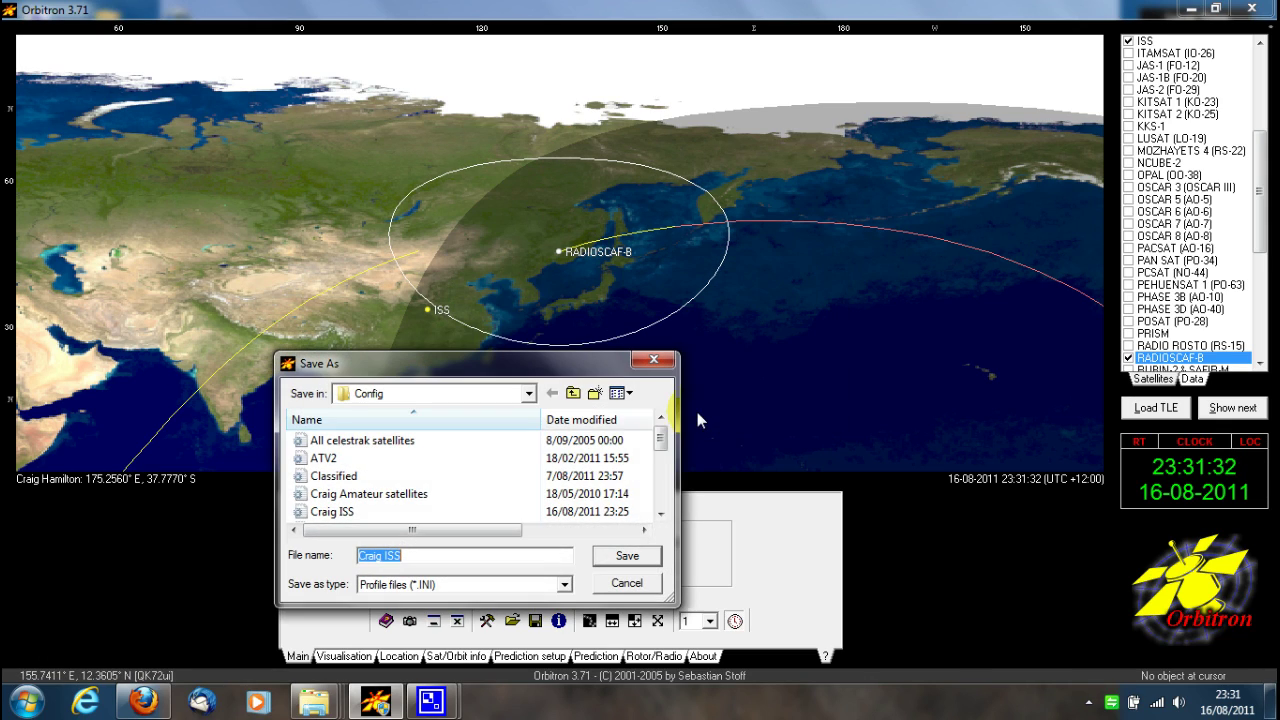
left_click(409, 557)
left_click(409, 557)
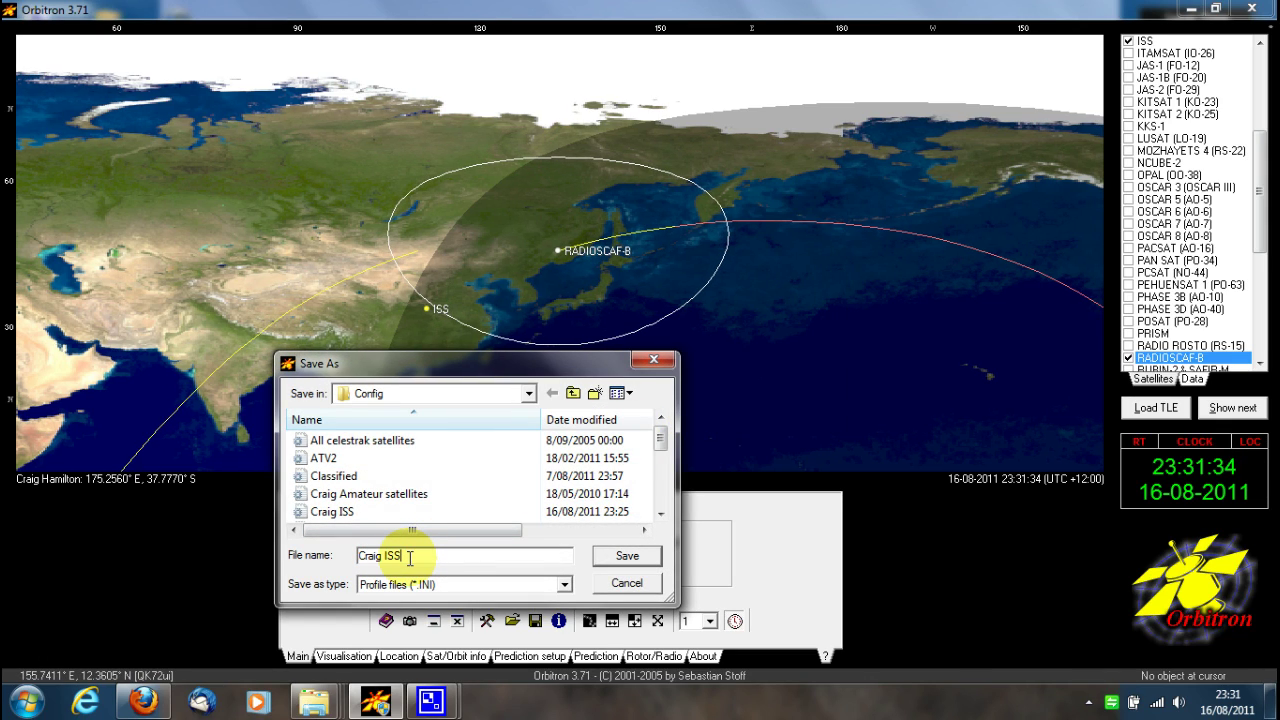
key("BackSpace")
key("BackSpace")
key("BackSpace")
key("BackSpace")
key("BackSpace")
key("BackSpace")
key("BackSpace")
key("BackSpace")
key("BackSpace")
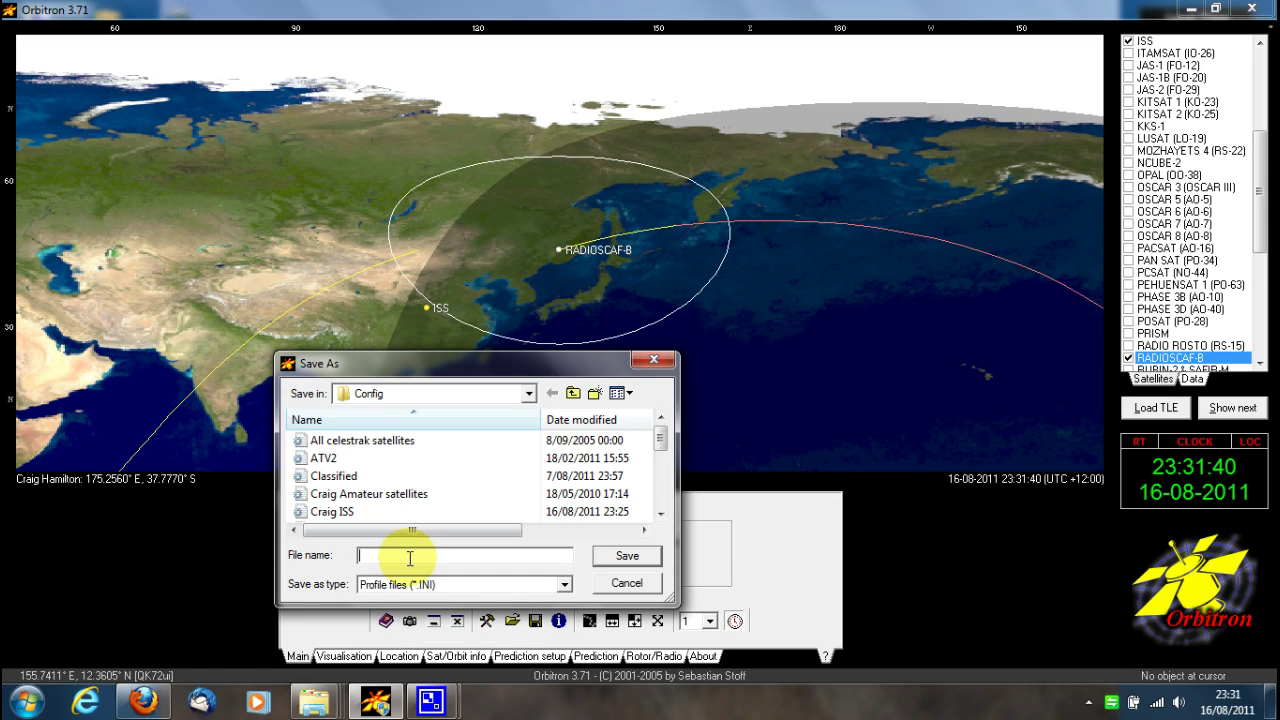
type("test")
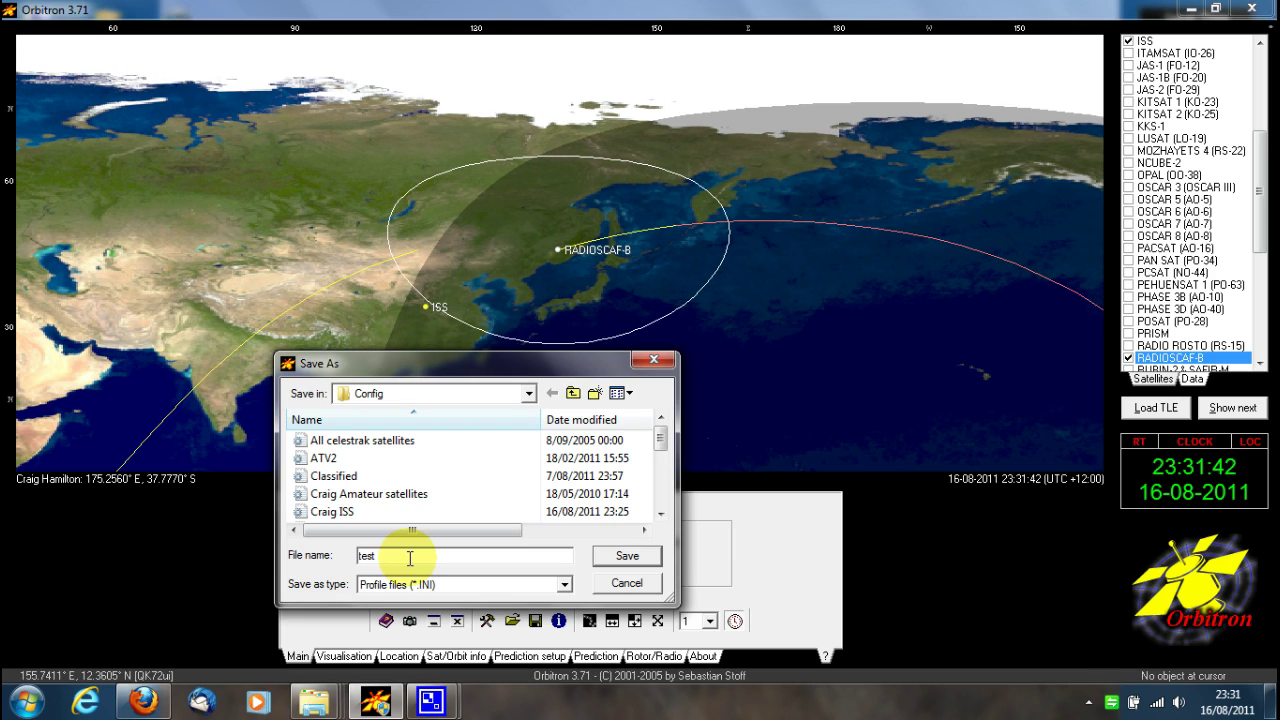
key("Return")
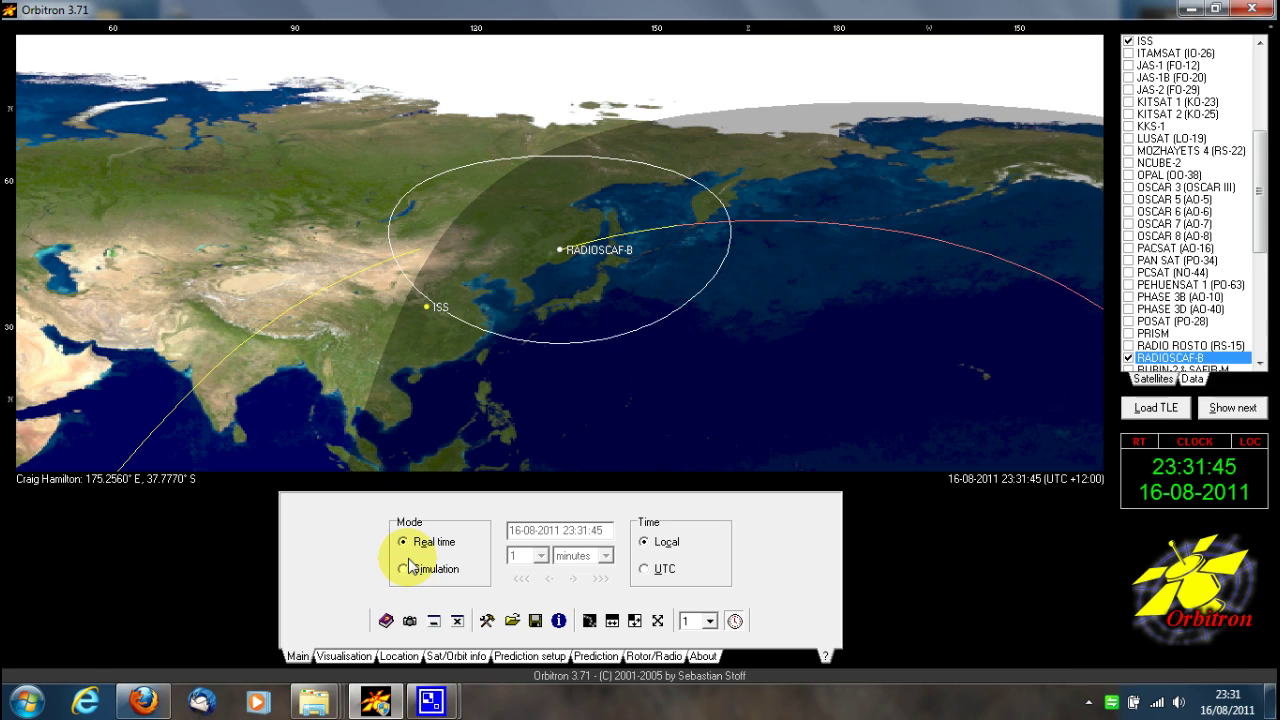
Load the 'All celestrak satellites' profile to plot every satellite
left_click(512, 621)
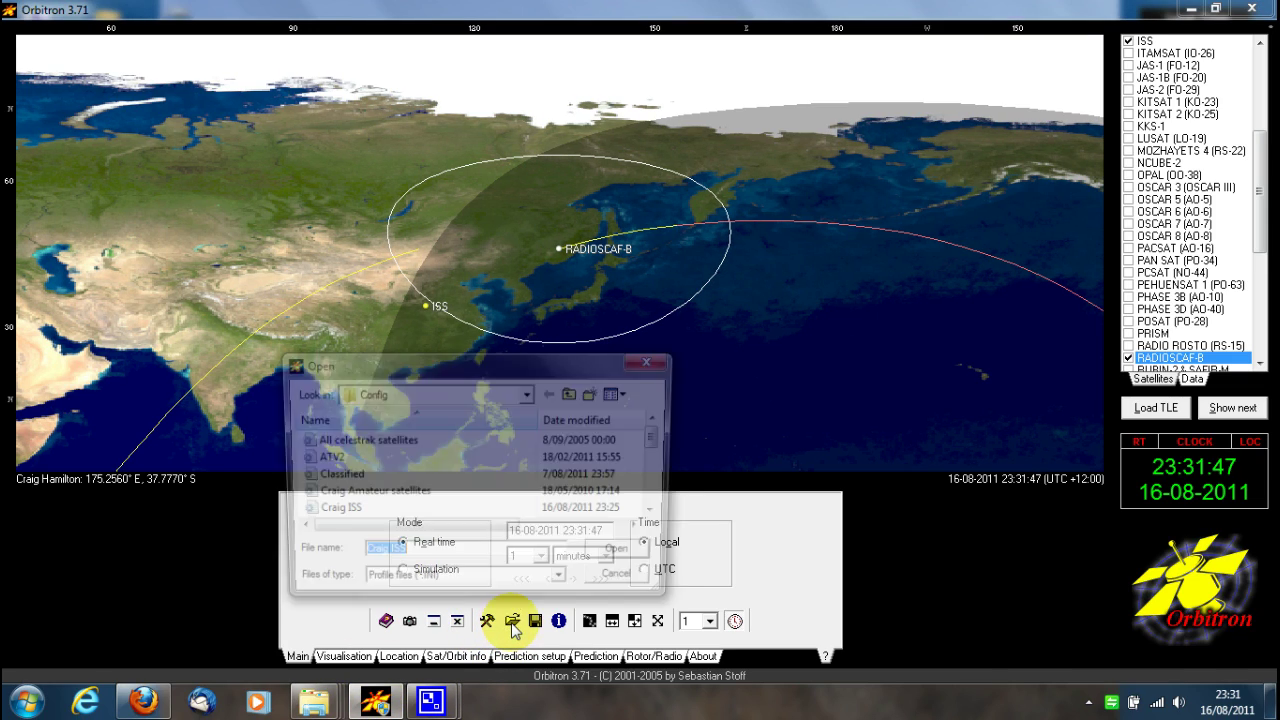
double_click(345, 443)
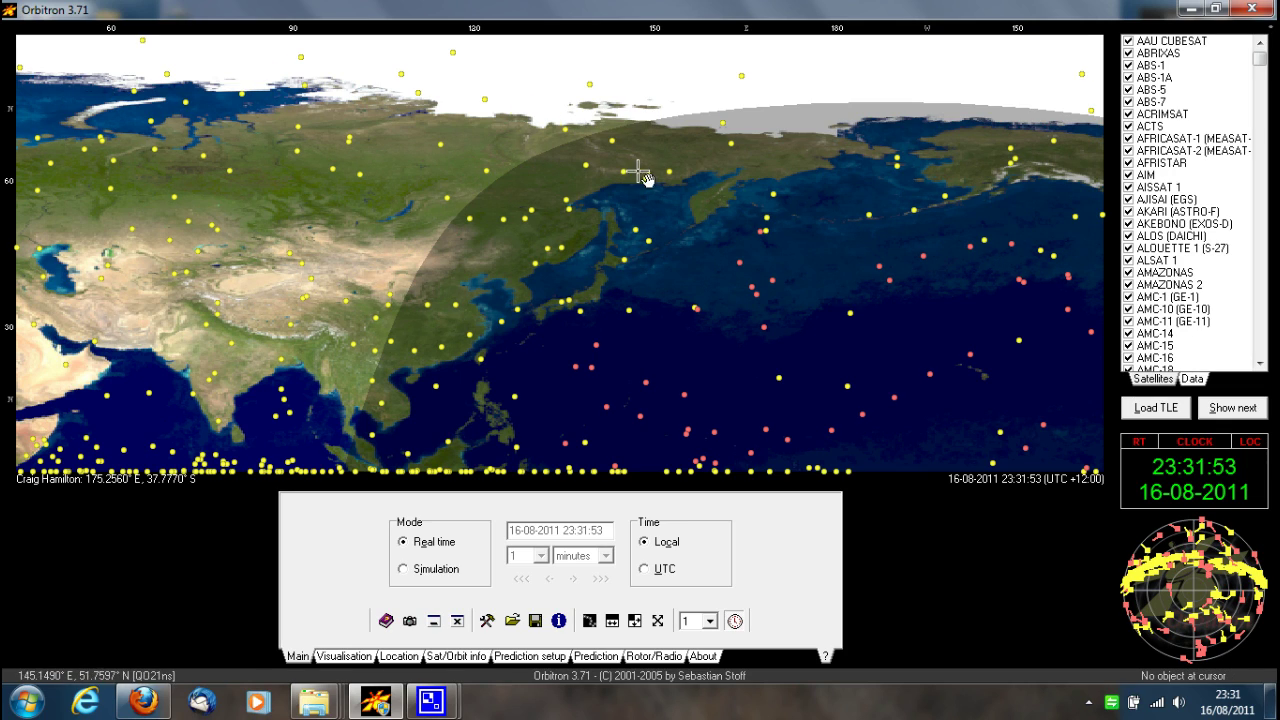
left_click(656, 548)
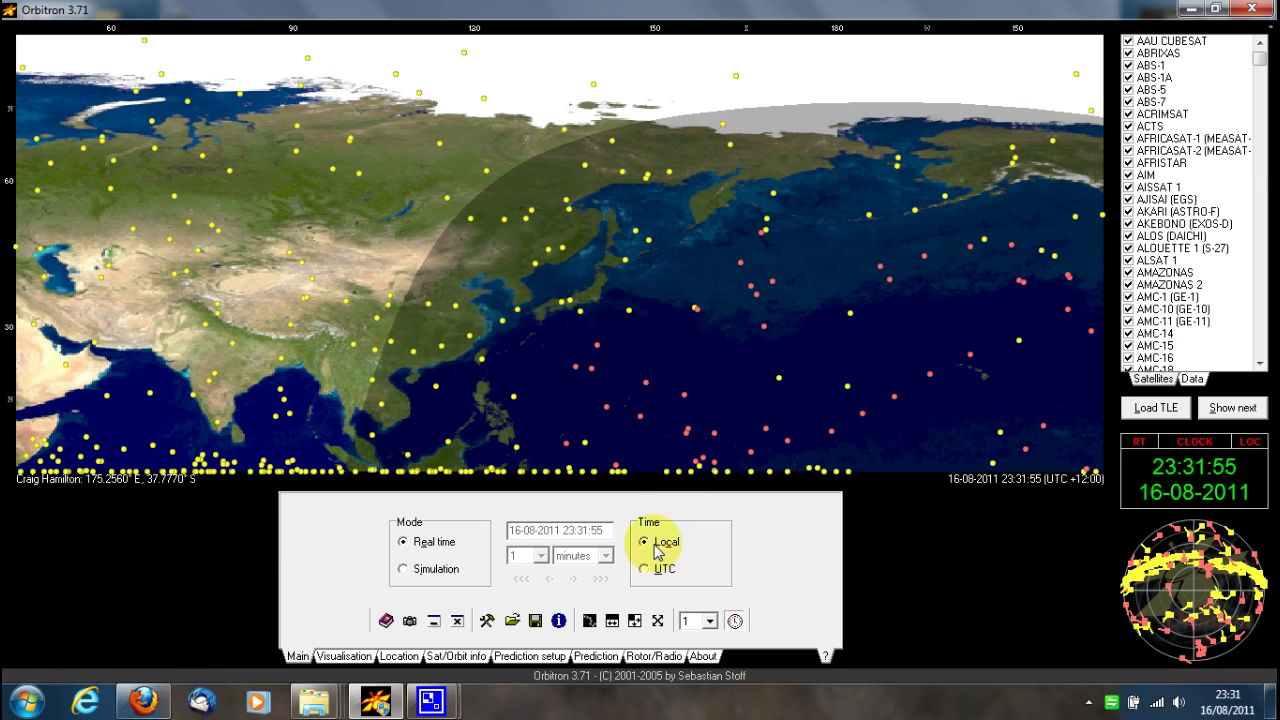
Reload the 'test' profile from the saved profiles list
left_click(512, 621)
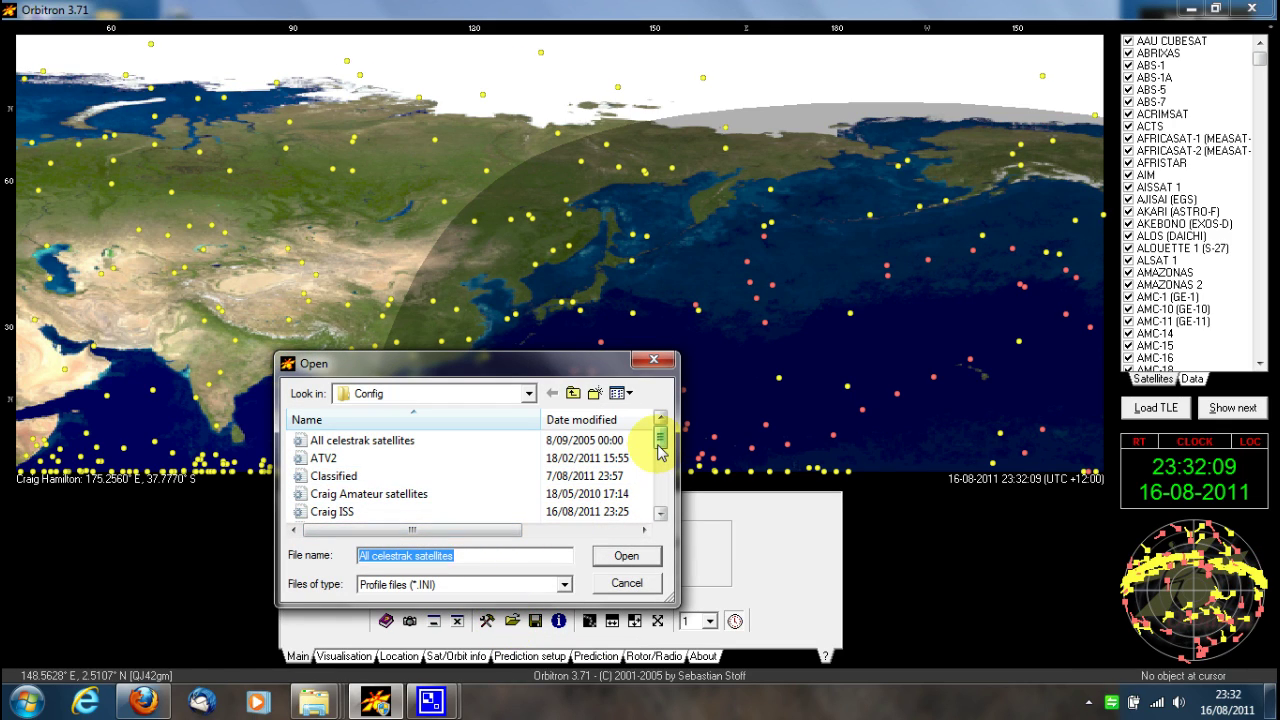
left_click_drag(660, 450, 657, 509)
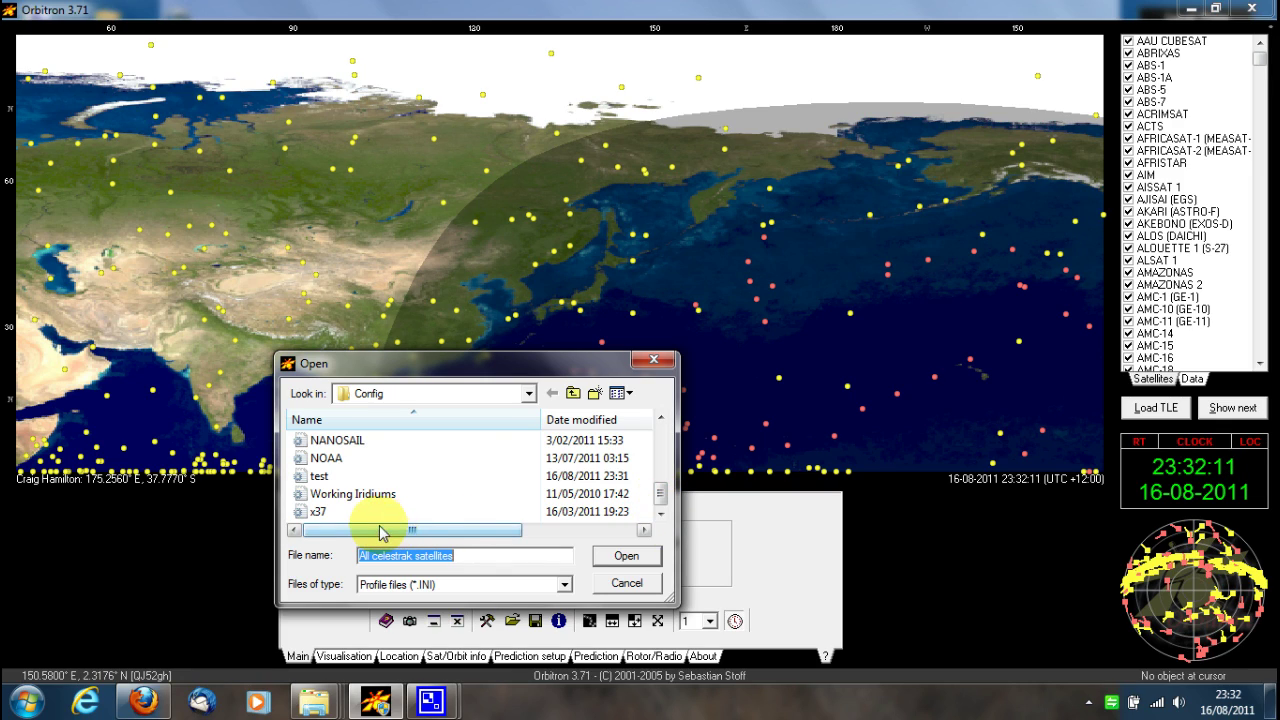
left_click(335, 480)
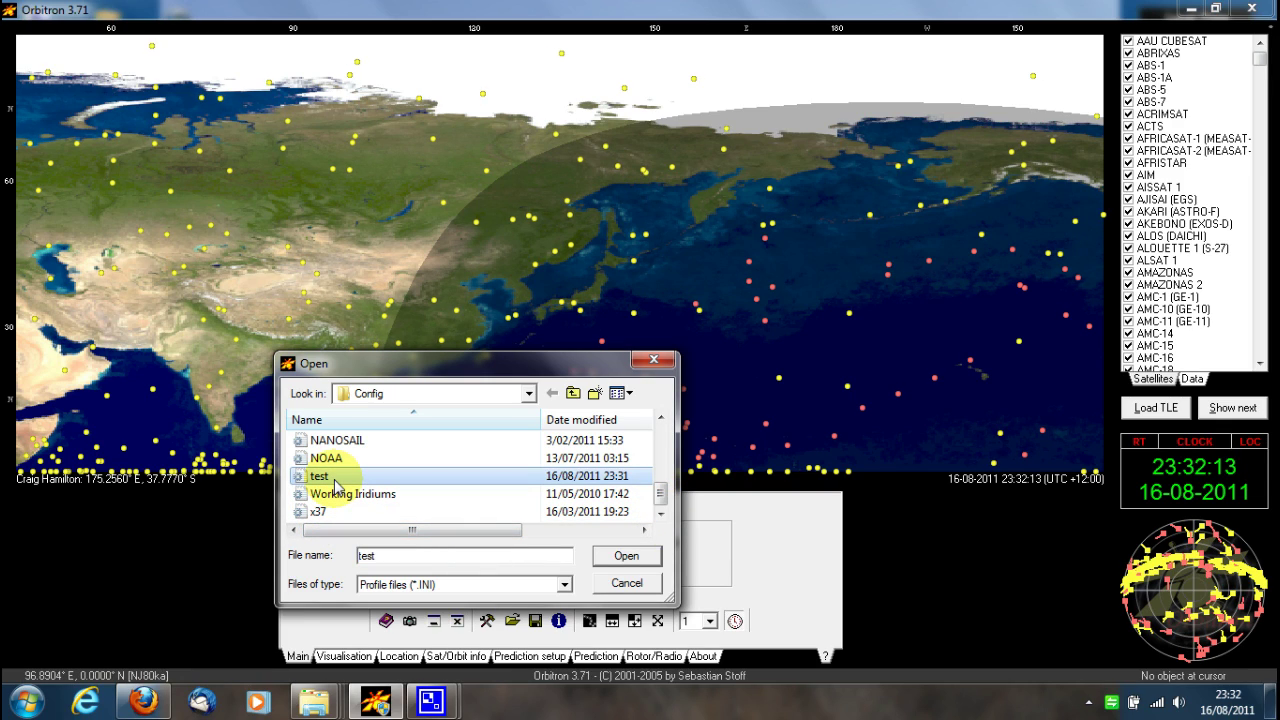
double_click(336, 483)
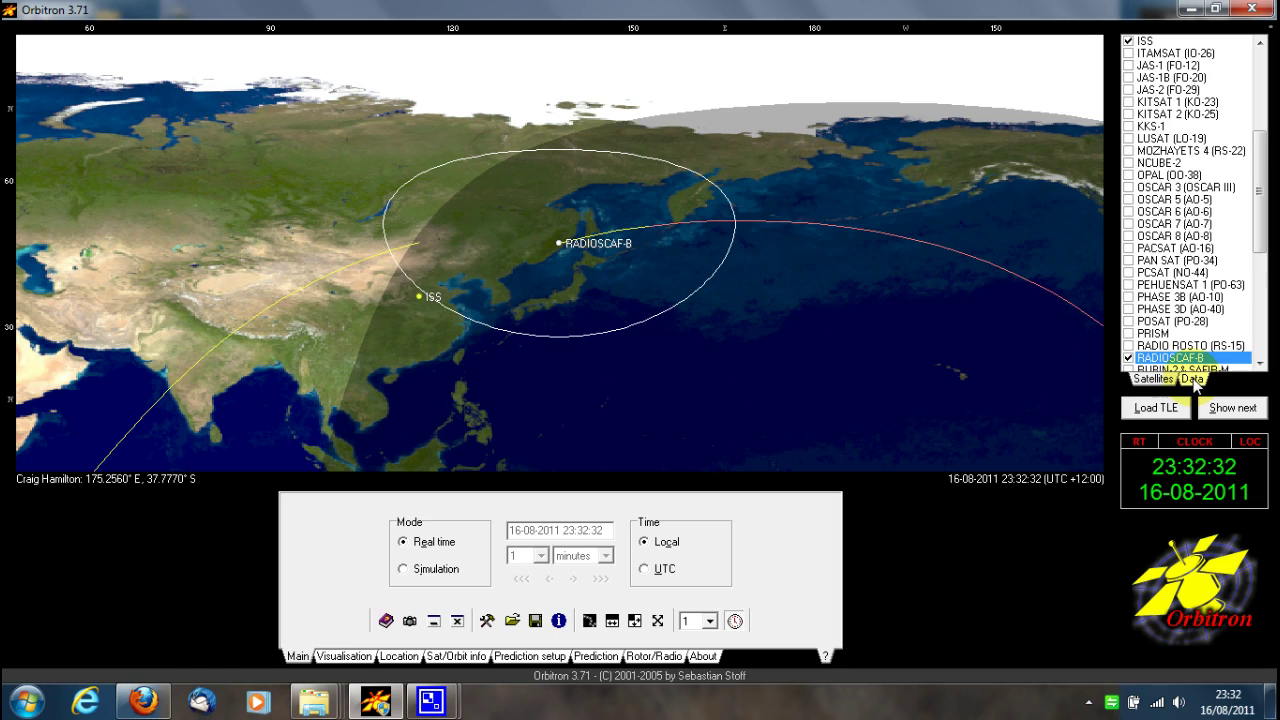
Show RADIOSCAF-B's live data readout (138.0633° E, 47.2887° N, 381.050 km) with Sun figures
left_click(1193, 380)
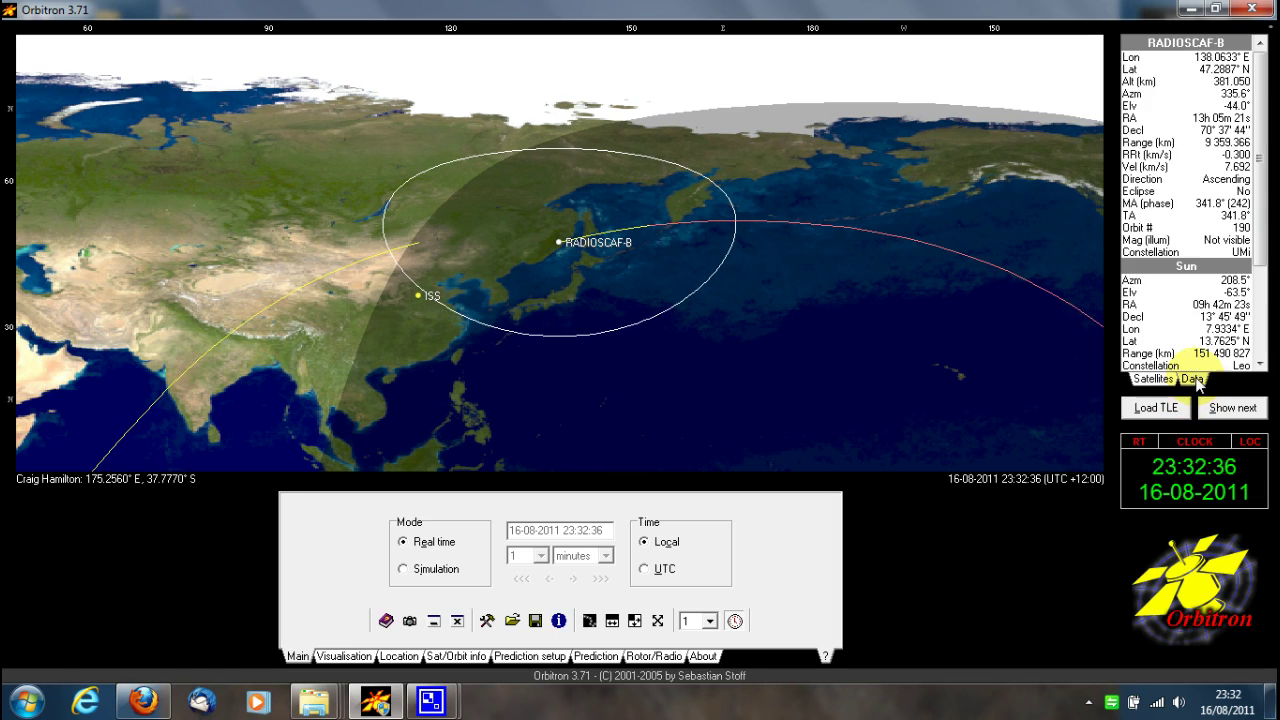